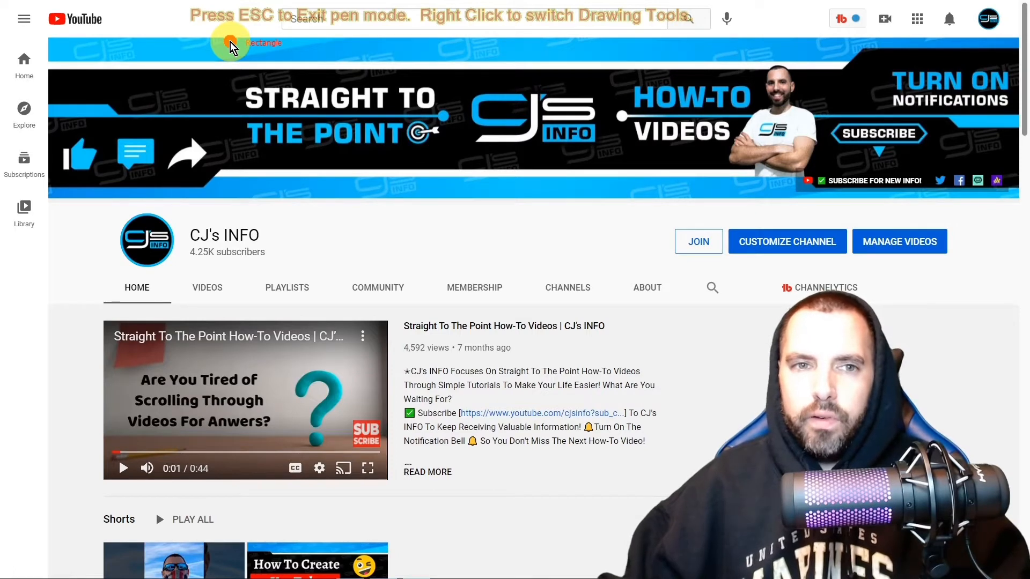
drag(225, 39, 826, 200)
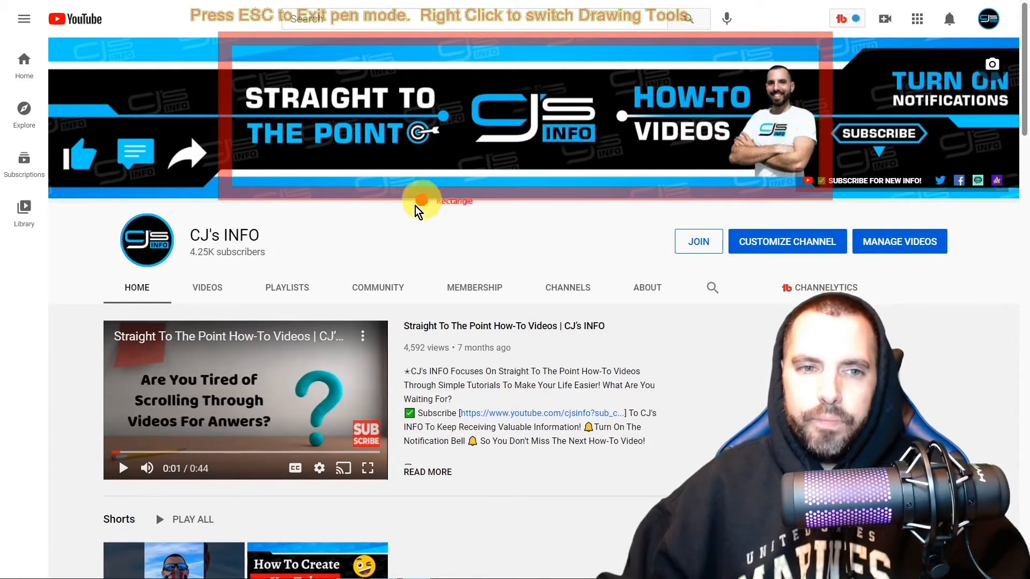
key(Escape)
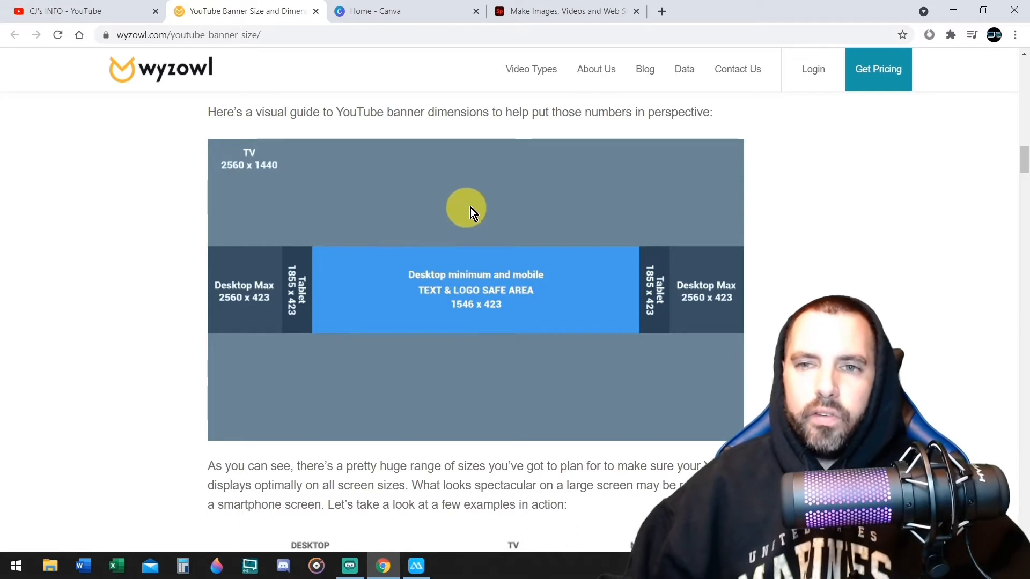
- Save the YouTube banner dimensions guide image to the Desktop as the PNG file youtube-banner-sizing
scroll(1026, 167, down, 1)
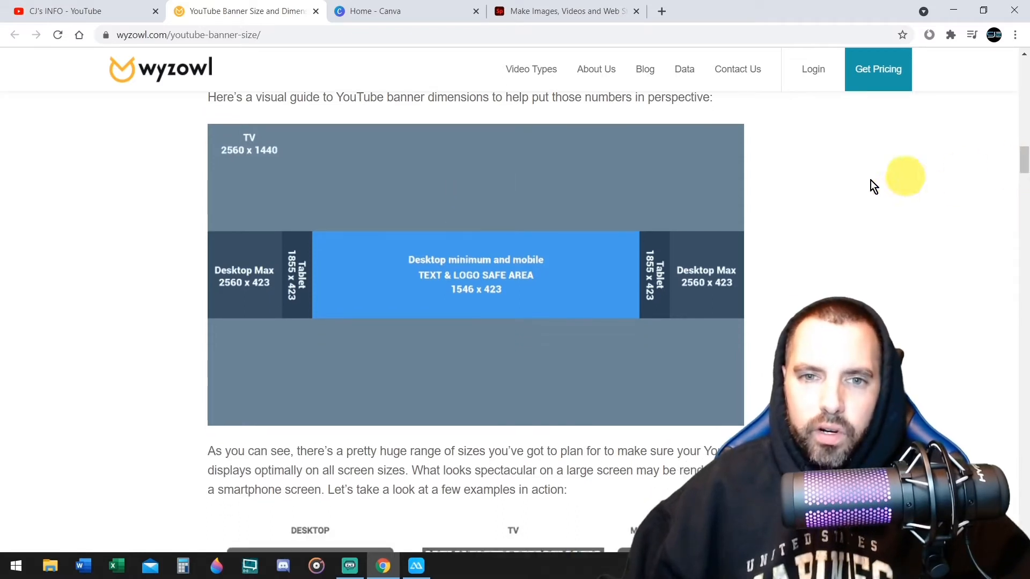
right_click(565, 198)
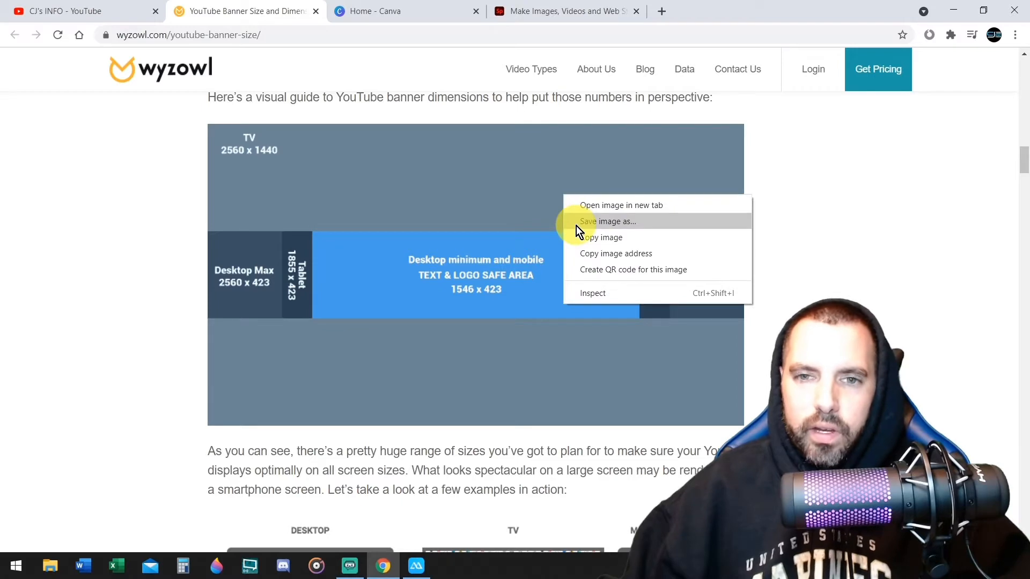
right_click(536, 193)
click(550, 216)
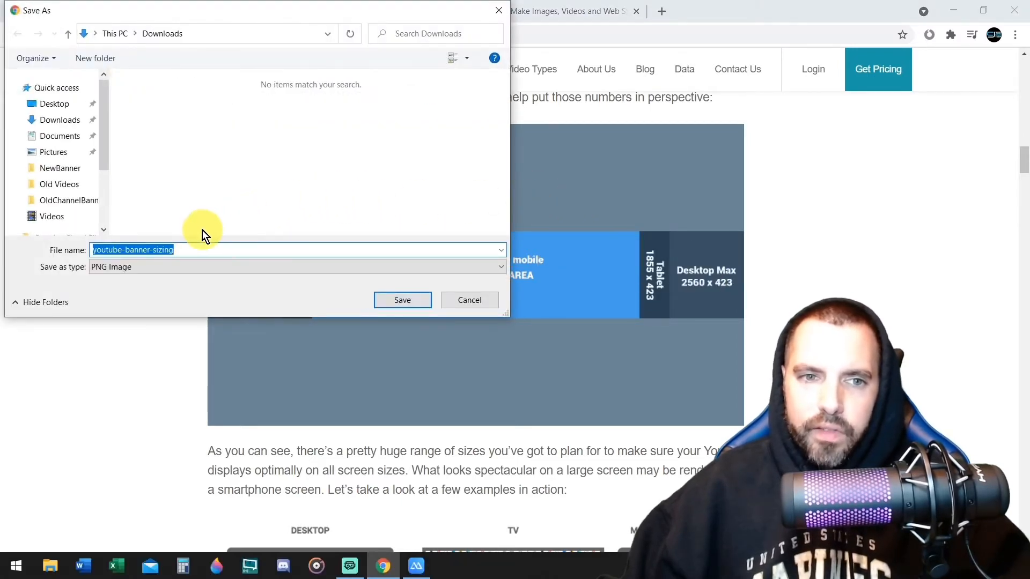
click(56, 104)
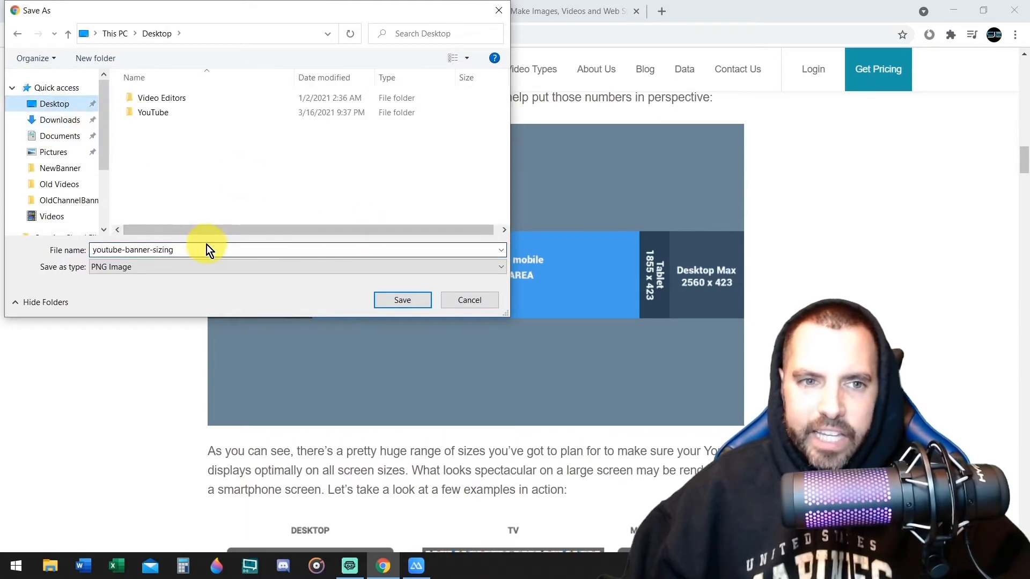
click(388, 298)
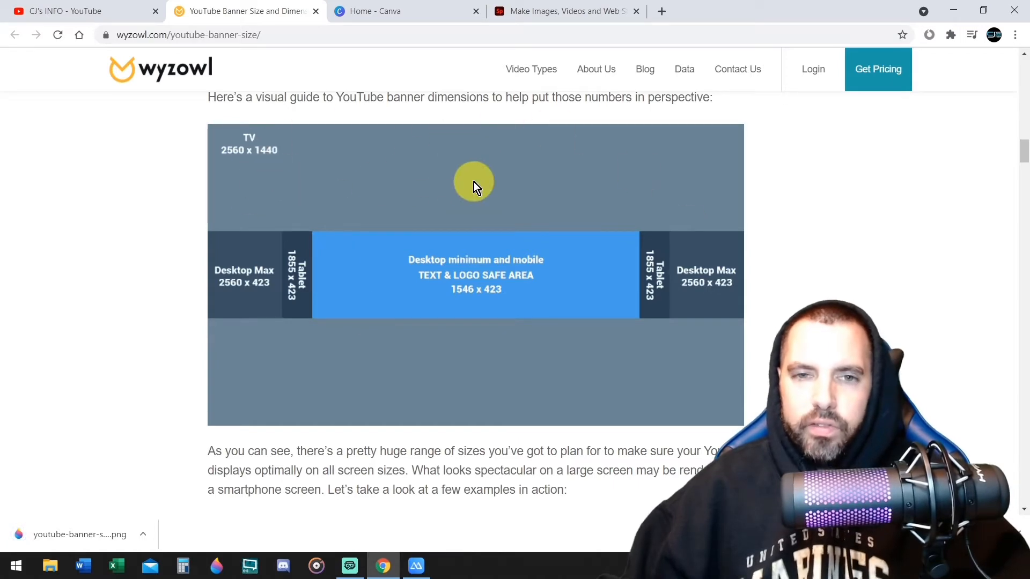
- Examine the desktop, TV and mobile banner examples and the text and logo safe area in the dimensions guide
scroll(478, 182, down, 2)
click(1025, 171)
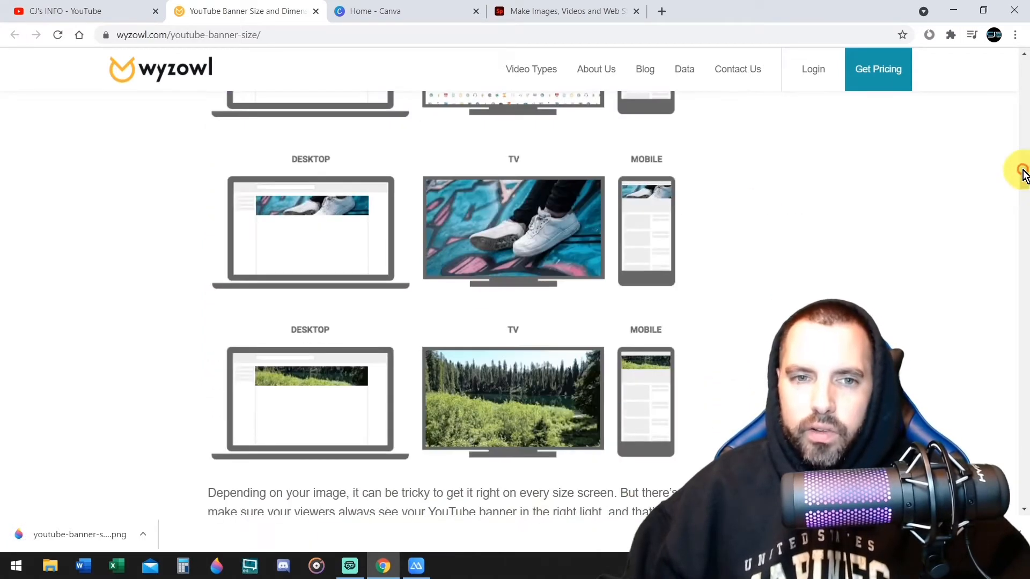
drag(1026, 170, 1022, 150)
scroll(1021, 150, down, 4)
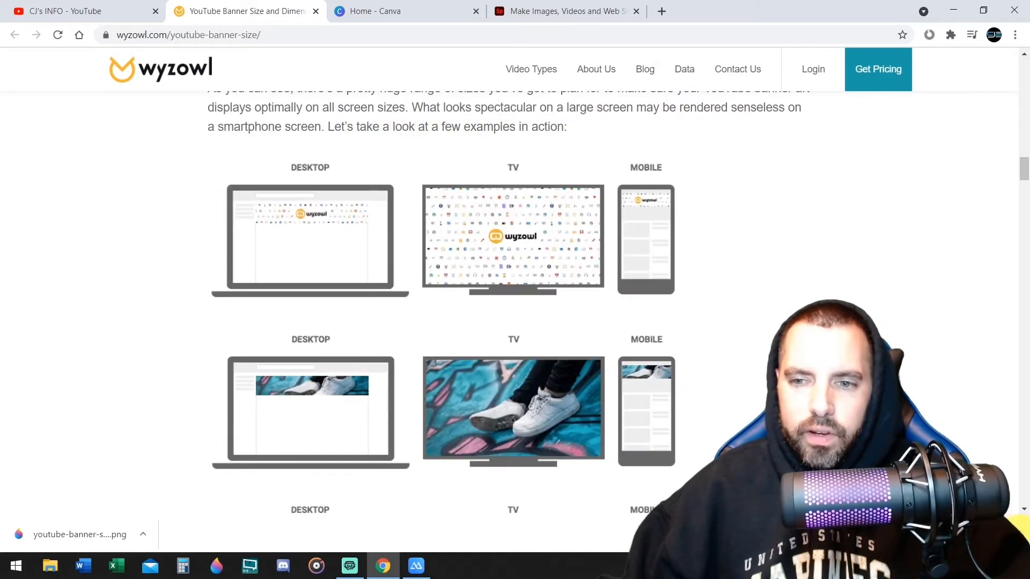
scroll(699, 391, down, 2)
scroll(699, 391, up, 4)
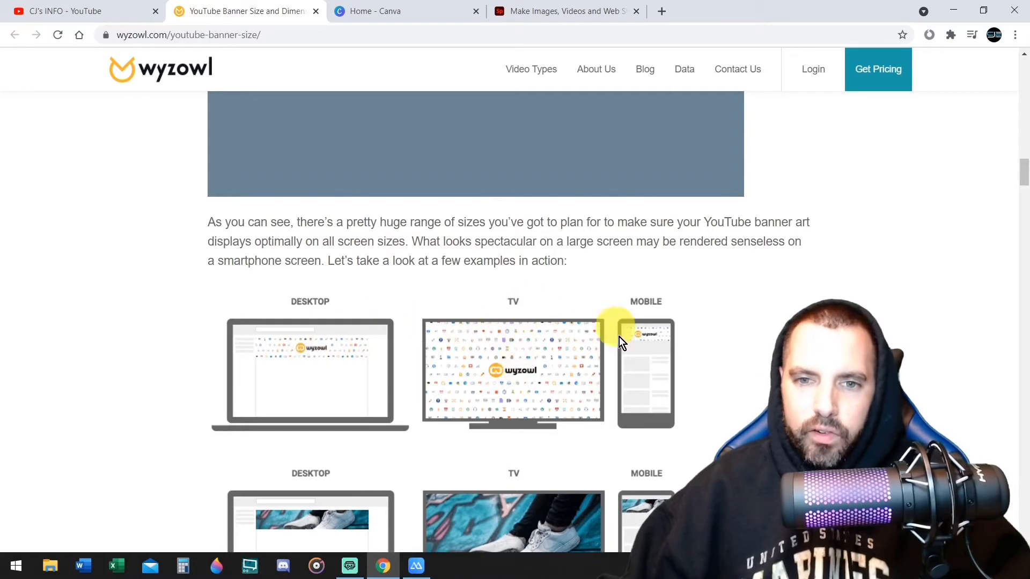
scroll(718, 355, up, 5)
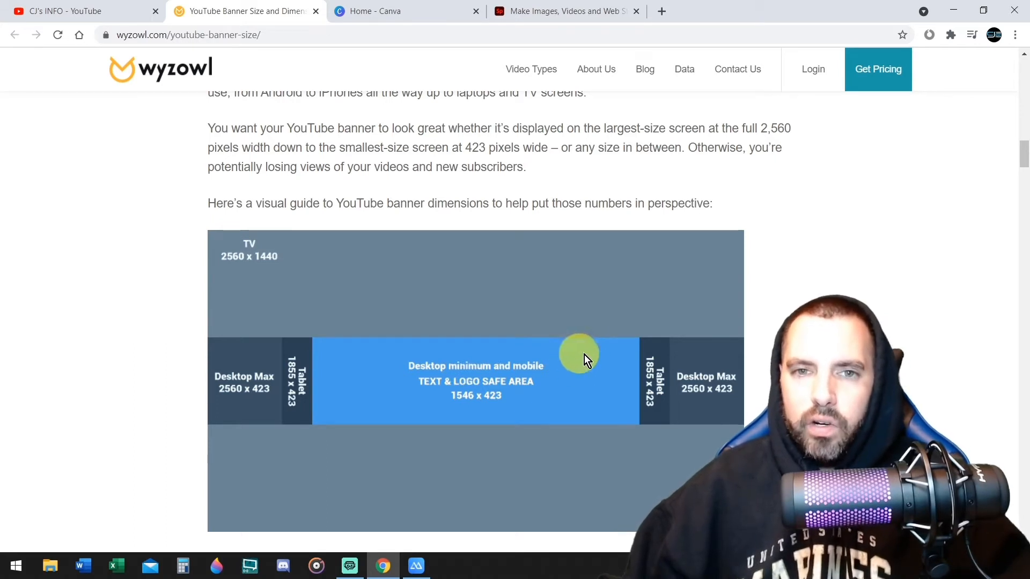
scroll(793, 308, down, 1)
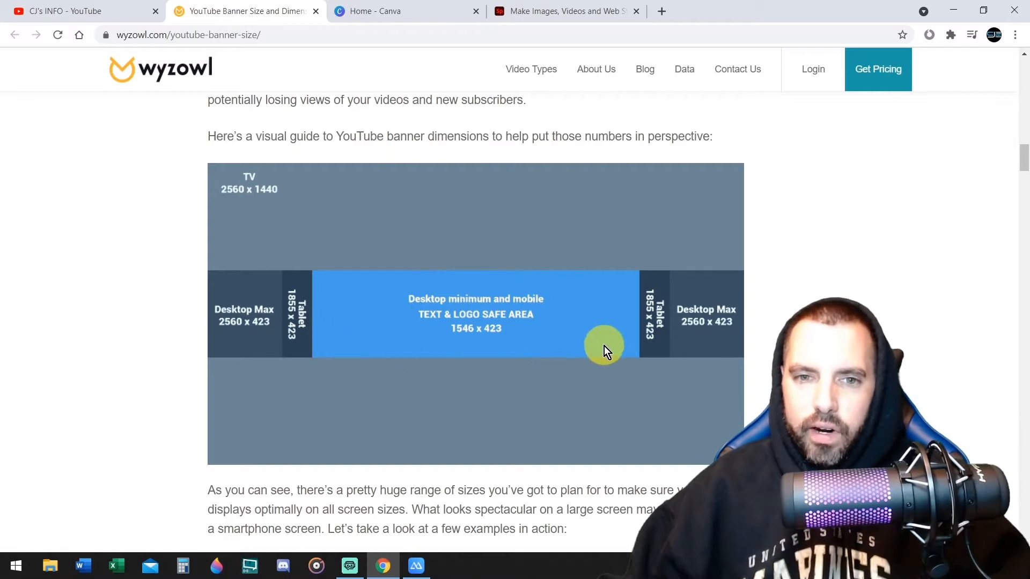
scroll(600, 313, down, 1)
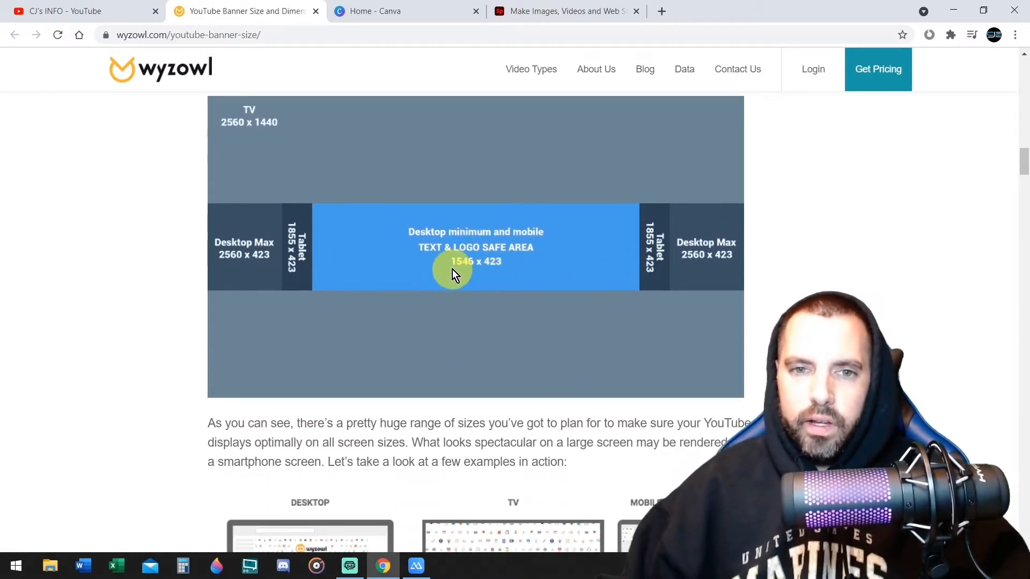
- Switch to Canva and create a new YouTube Channel Art design at 2560 x 1440 px
click(386, 11)
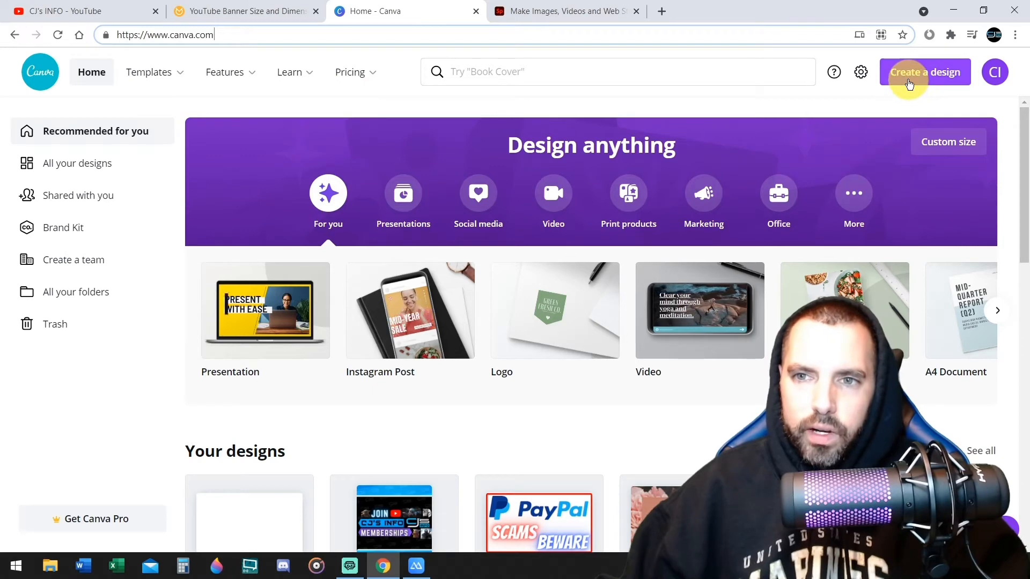
click(931, 82)
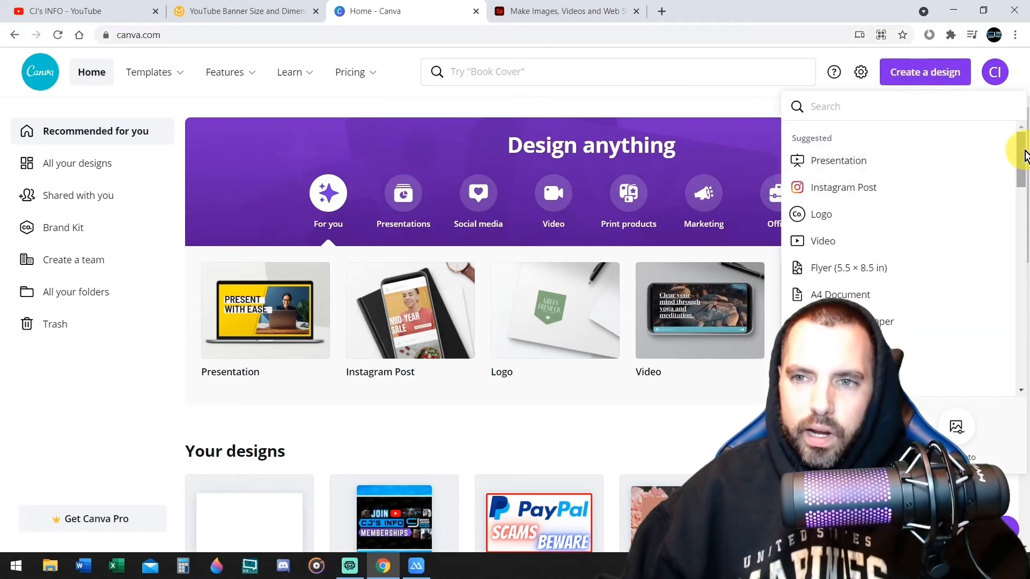
drag(1025, 155, 1023, 241)
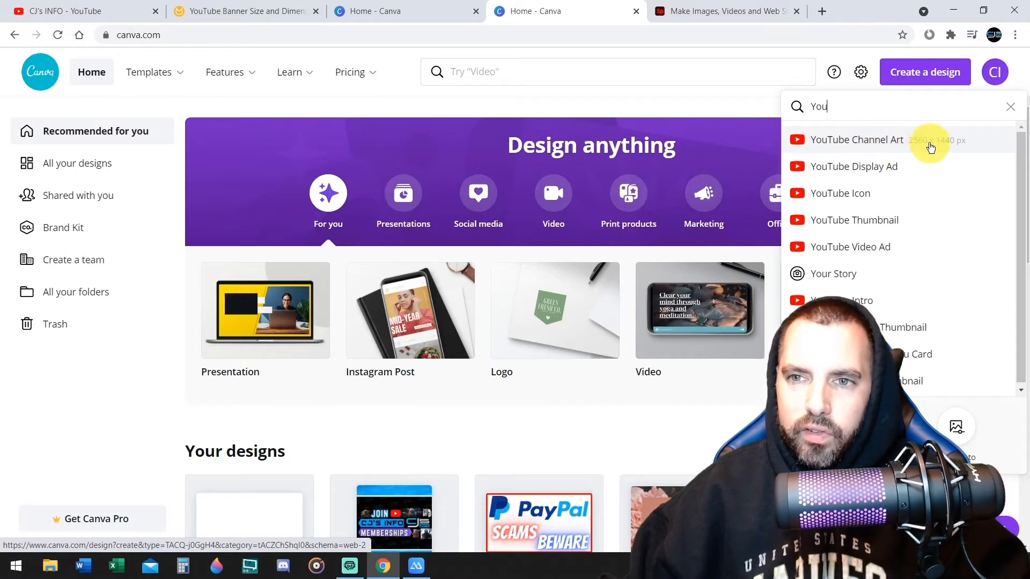
click(869, 148)
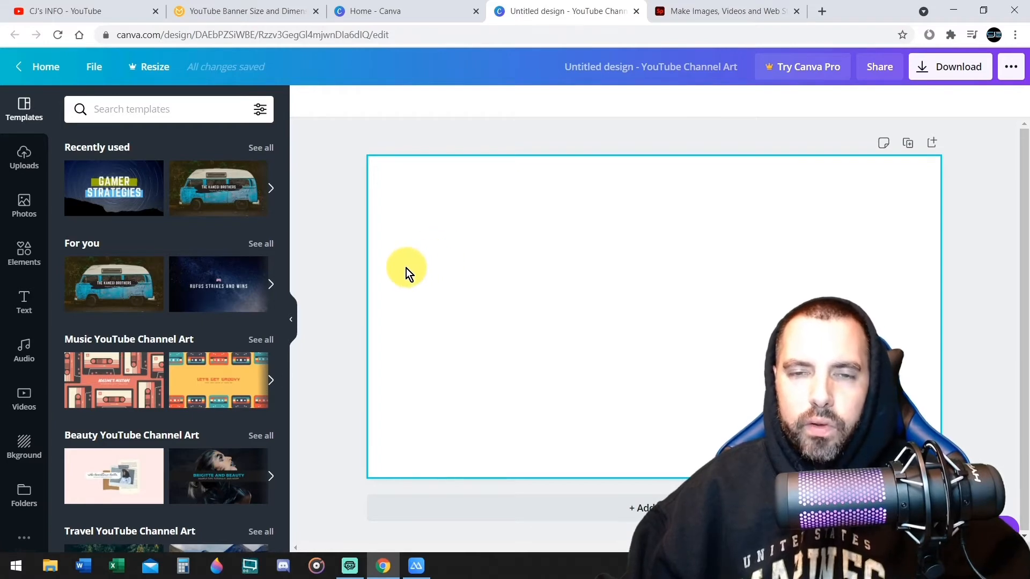
- Search the channel art templates for "food" and look through the matching designs
click(192, 114)
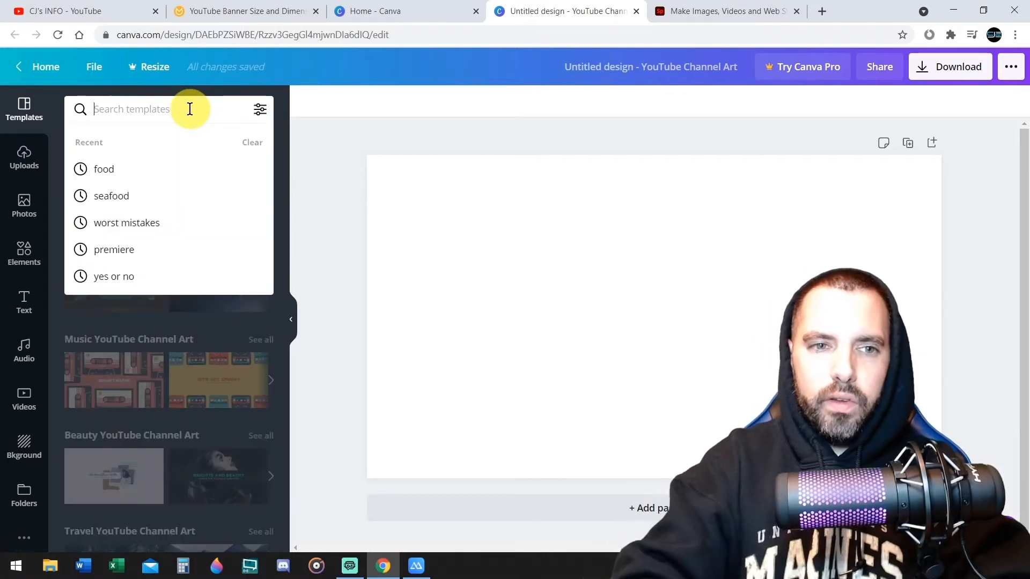
text(food)
key(Return)
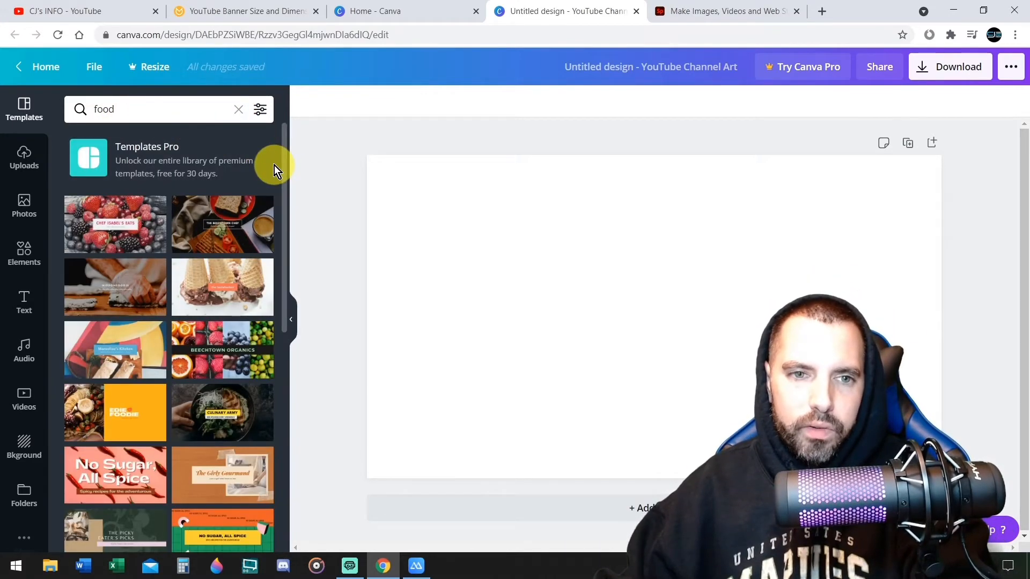
scroll(275, 165, down, 1)
scroll(274, 165, up, 1)
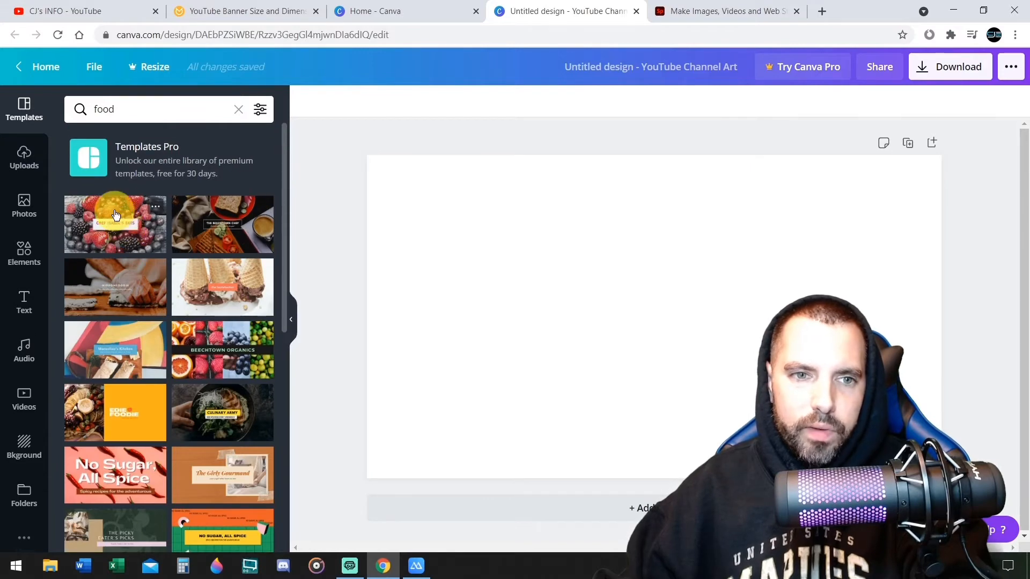
- Try out the berry, sandwich, burrito and Beechtown Organics fruit templates on the blank page
click(117, 215)
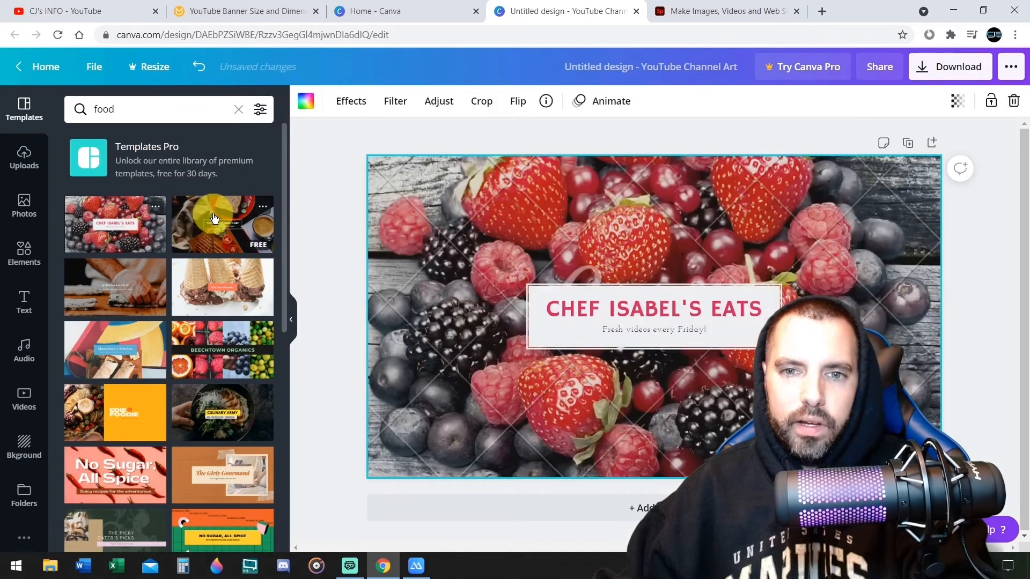
click(220, 225)
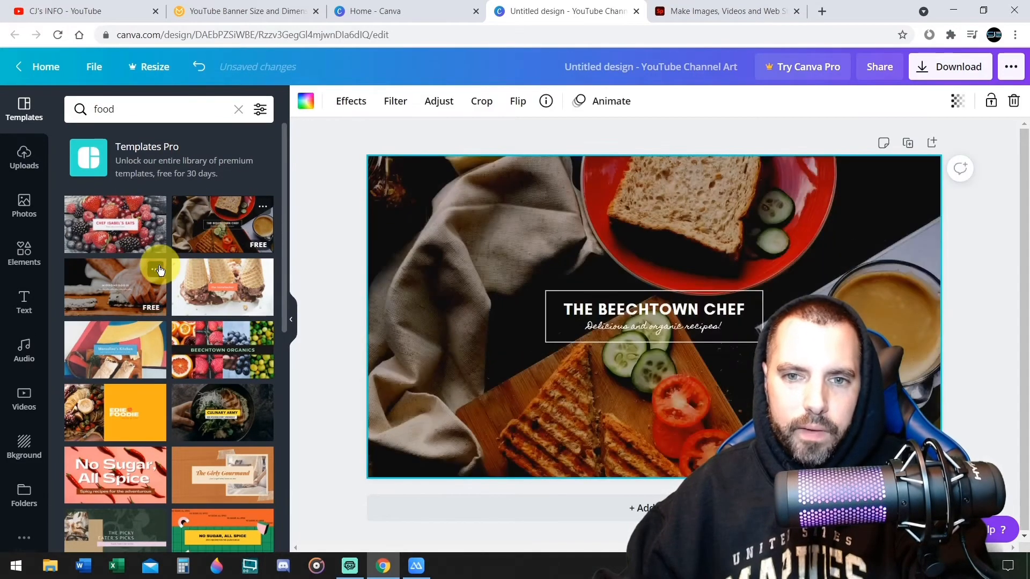
scroll(163, 280, down, 3)
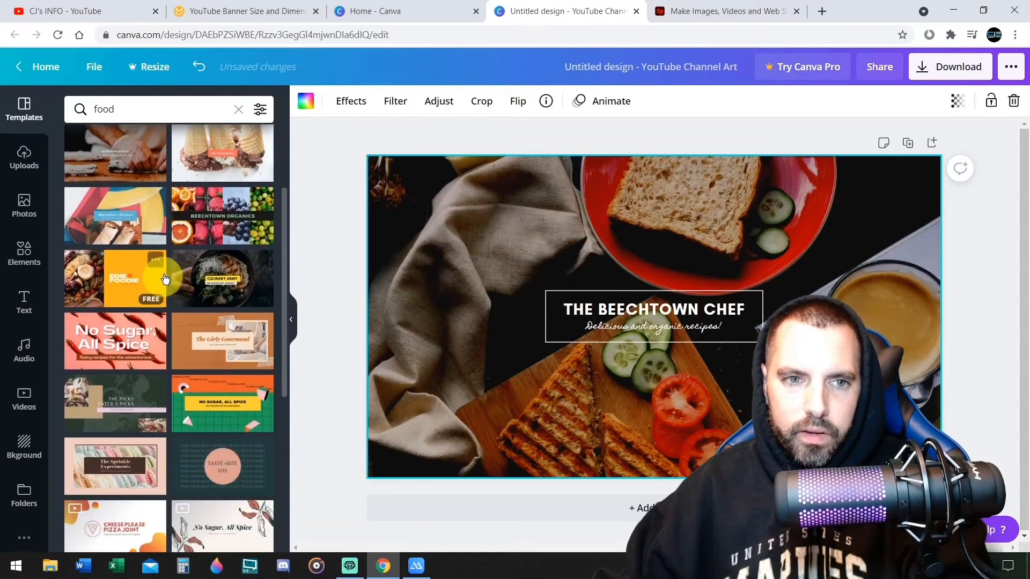
click(121, 217)
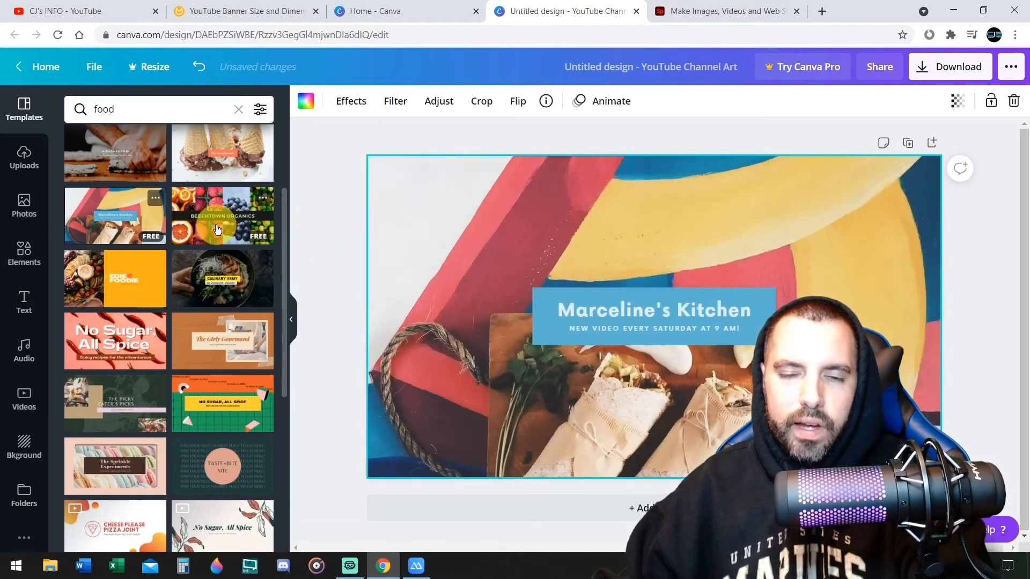
click(217, 230)
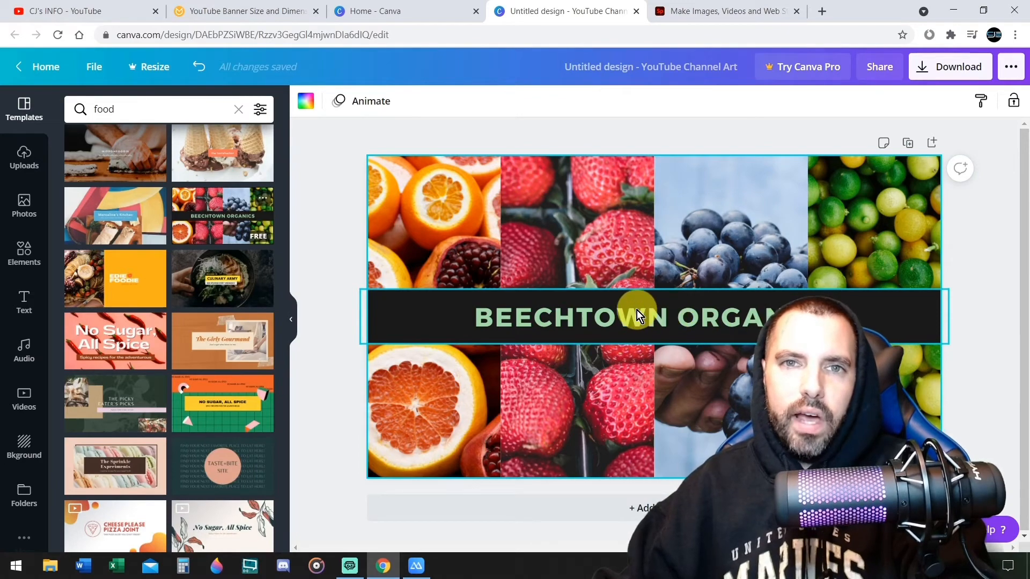
- Apply the Culinary Army template and replace its main title with "LadyBugseafood Boil51"
click(223, 279)
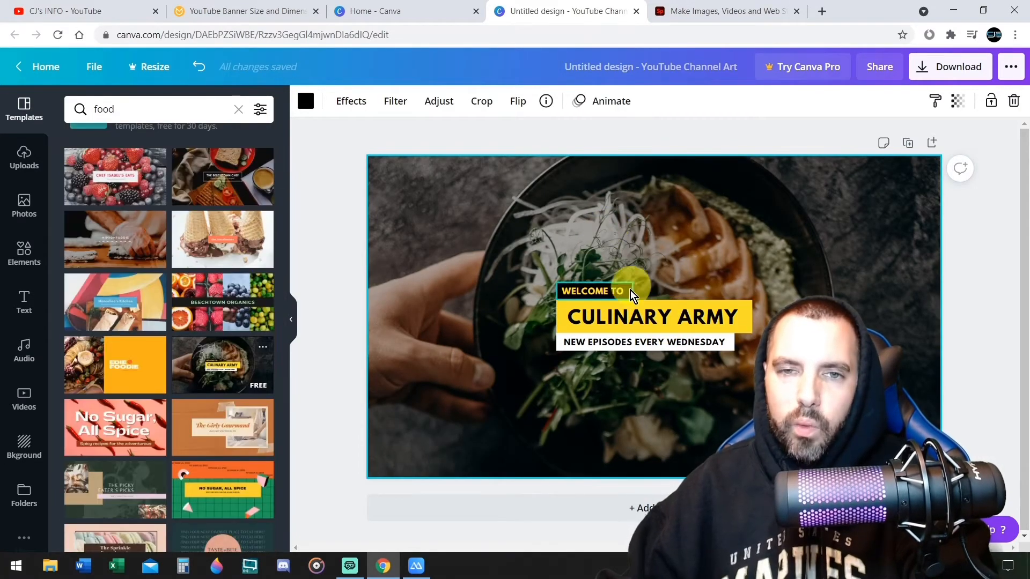
click(721, 327)
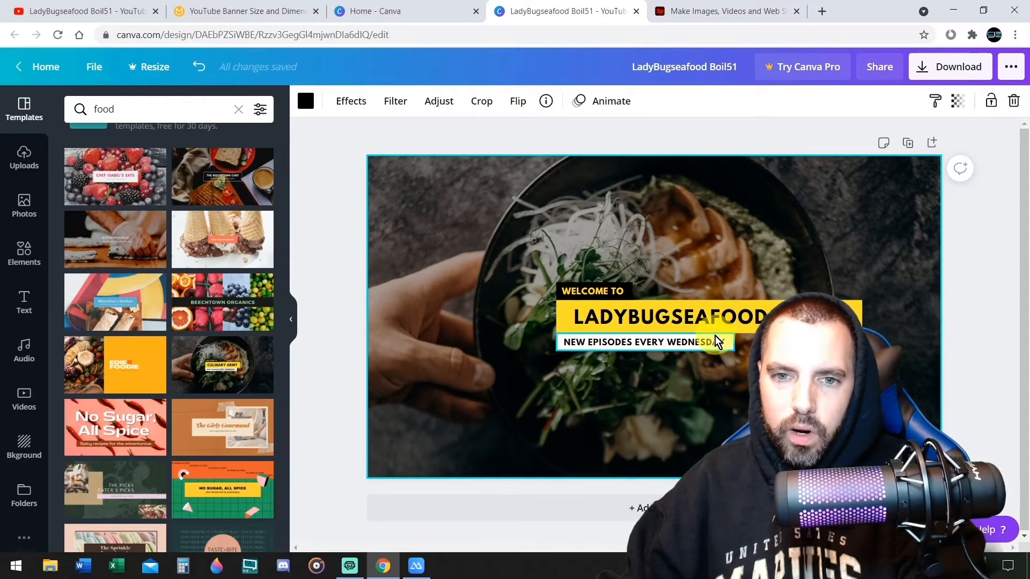
- Replace the subtitle below the title with "LIVE STREAMS EVERY WEEK" and "VIDEOS EVERY FRIDAY" on two lines
click(581, 346)
double_click(646, 343)
click(645, 343)
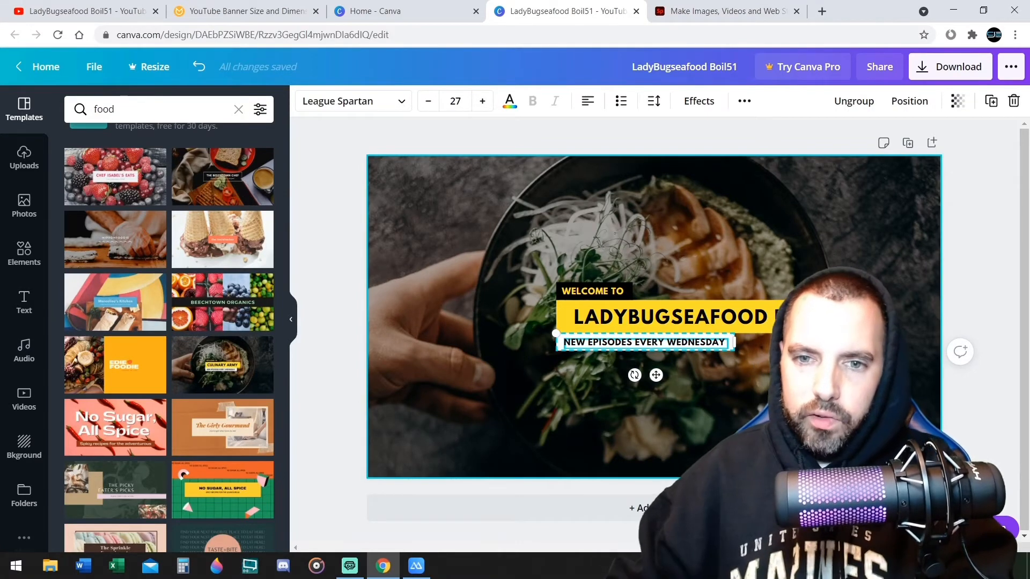
click(637, 344)
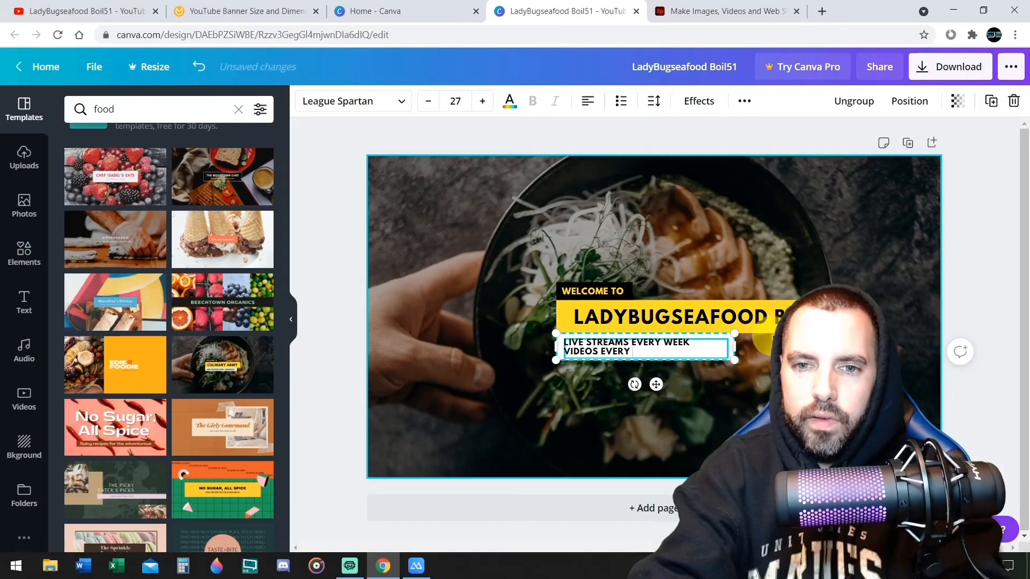
text(FRIDAY)
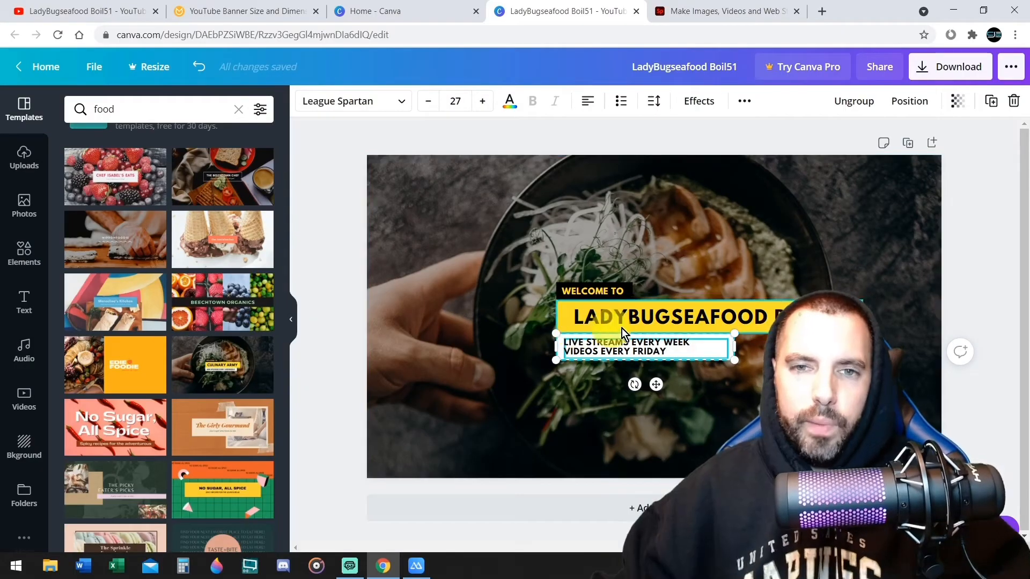
- Recolour the title box and the WELCOME TO text coral, and the subtitle box yellow
click(640, 428)
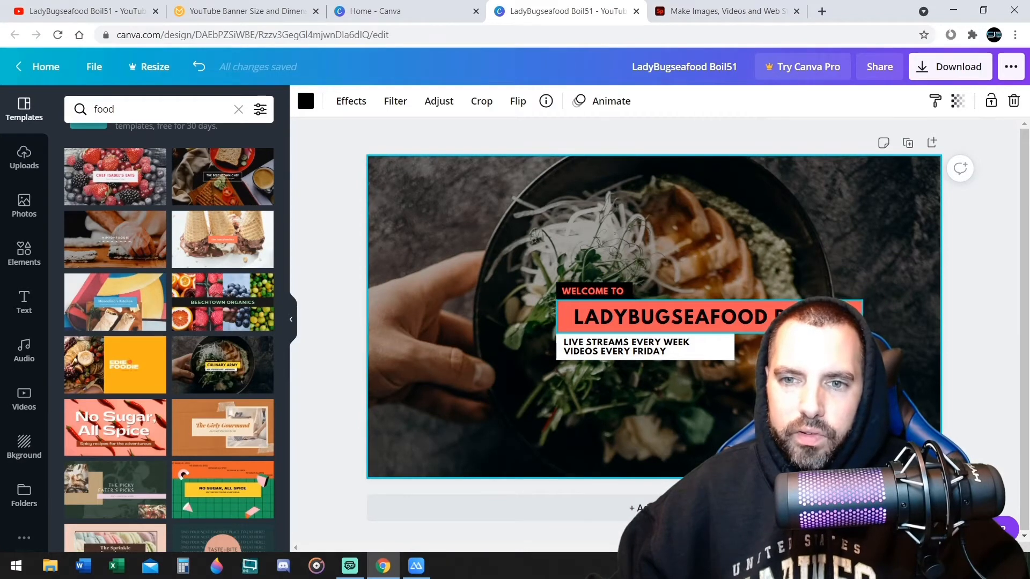
click(617, 316)
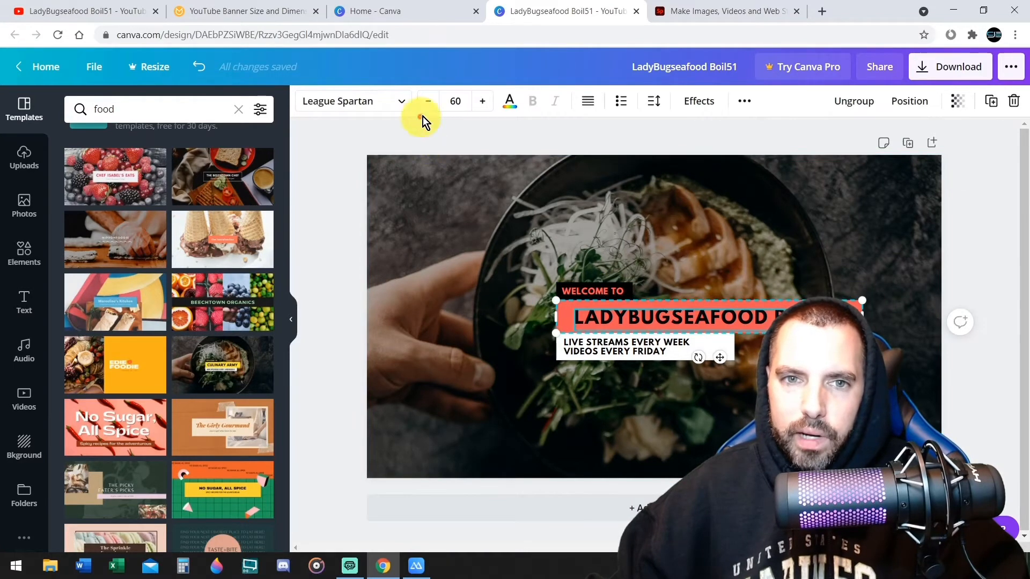
click(573, 316)
click(301, 111)
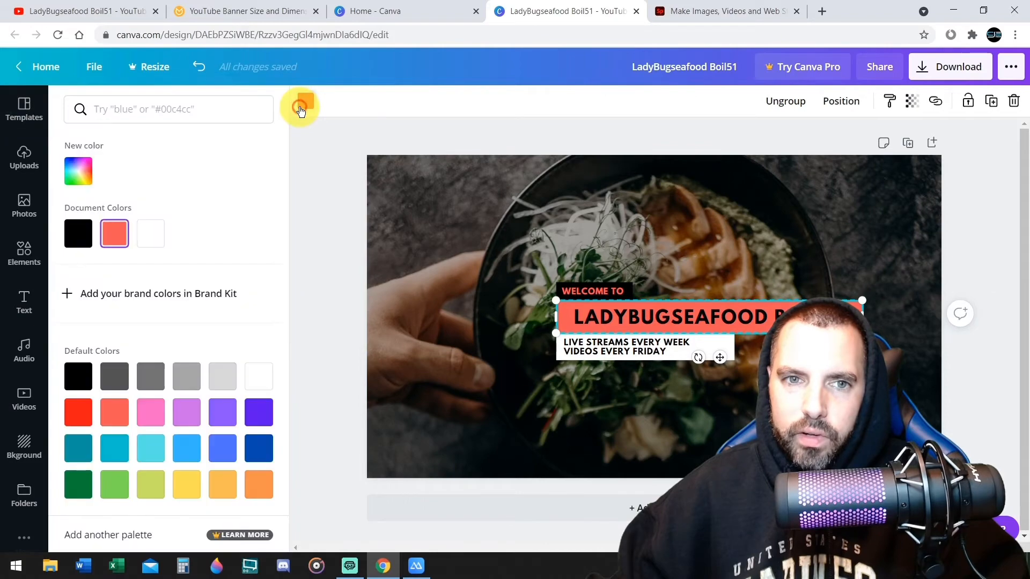
click(306, 102)
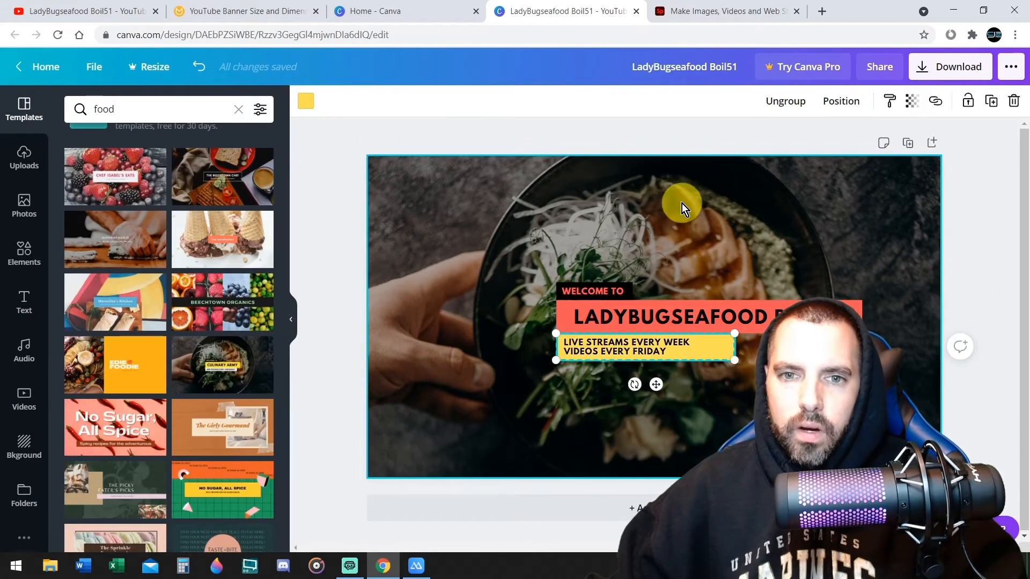
click(681, 205)
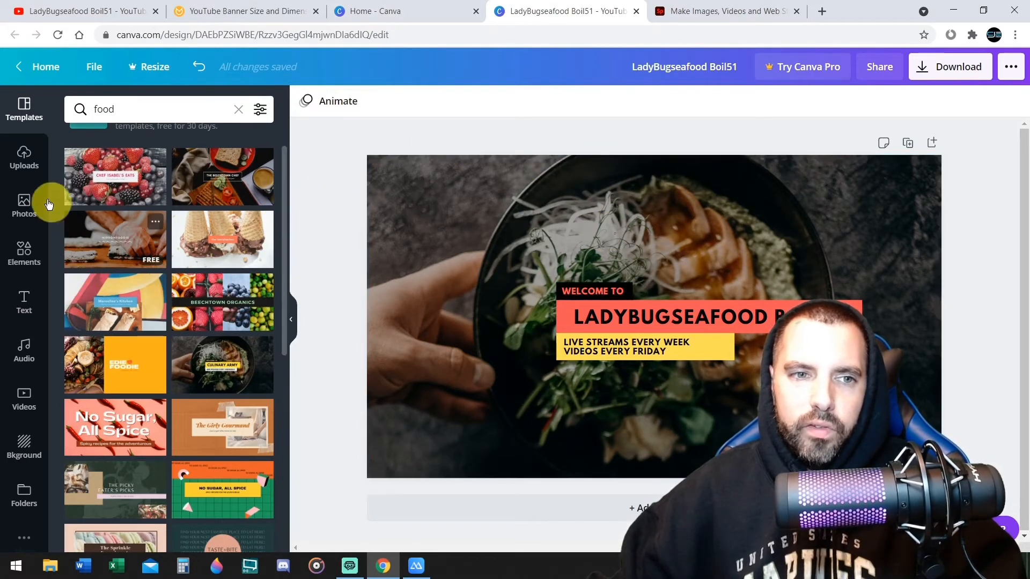
- Upload the youtube-banner-sizing image from the desktop and add it to the banner page
click(22, 156)
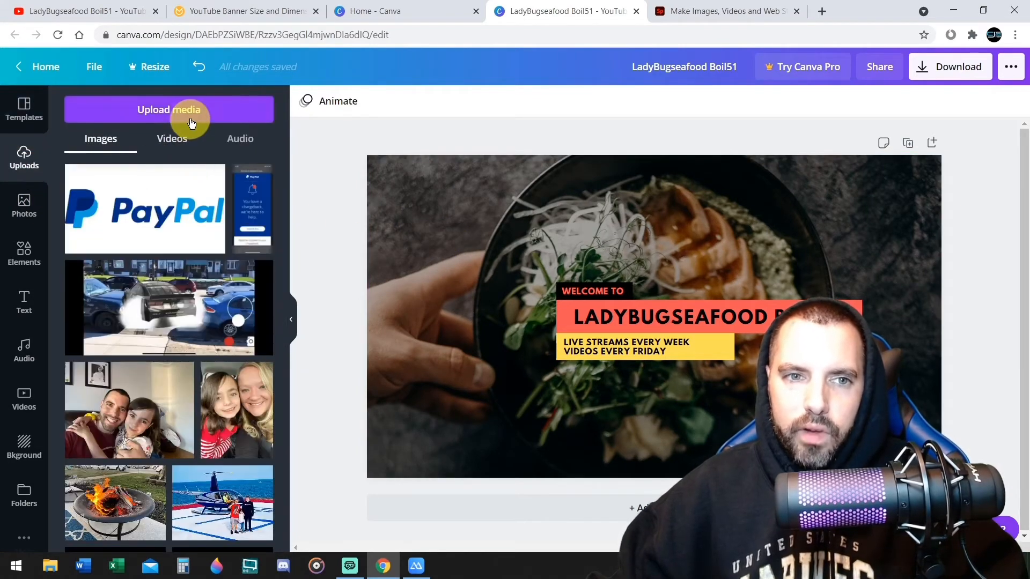
click(191, 110)
click(80, 181)
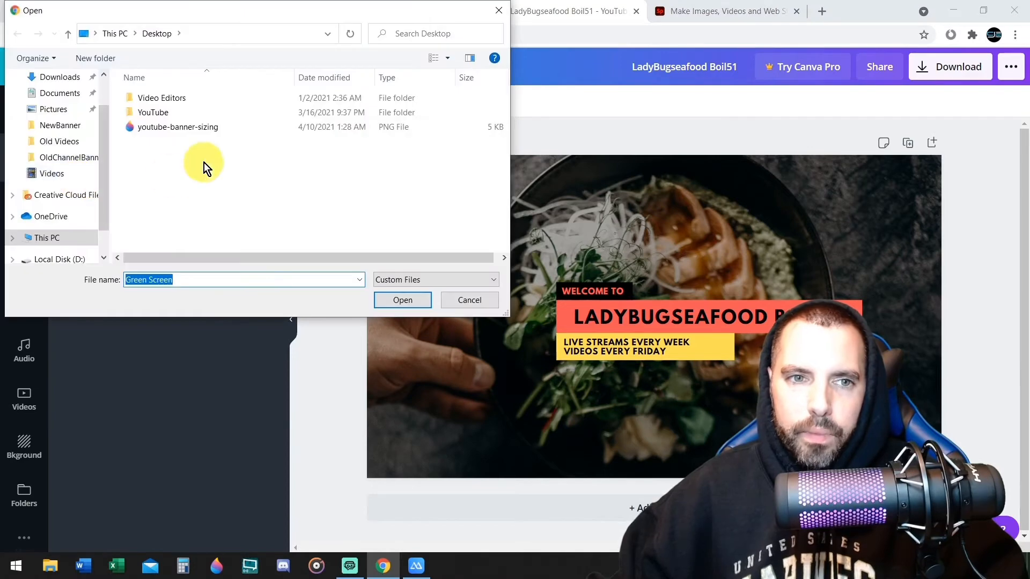
double_click(188, 130)
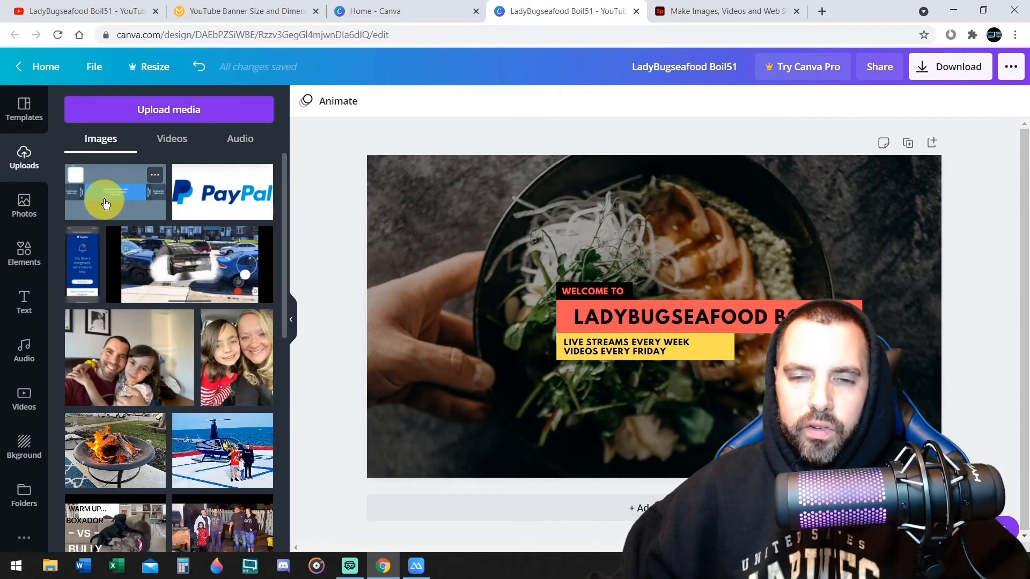
click(105, 204)
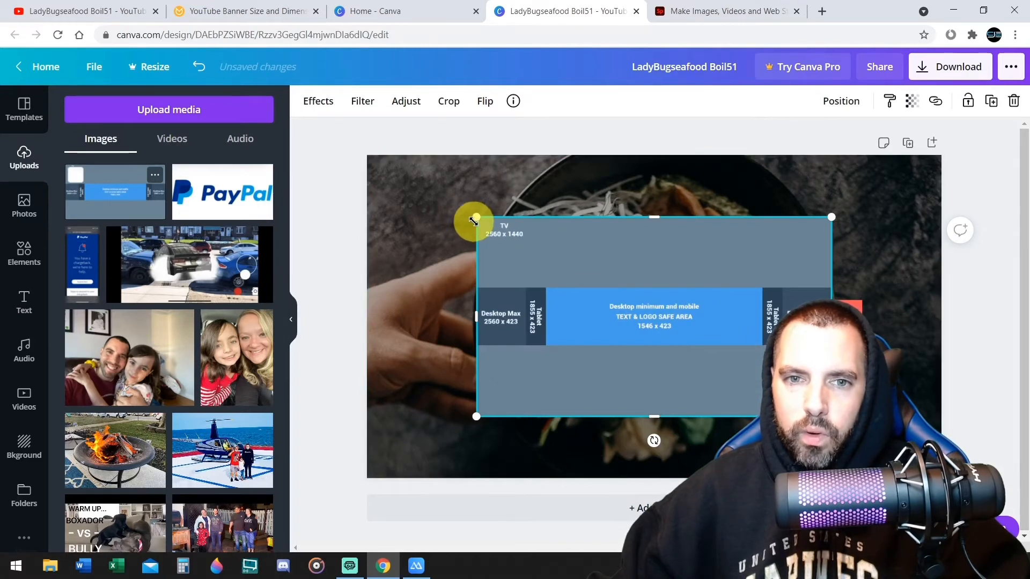
- Enlarge the sizing guide to cover the whole page and crop it to the 2560 x 423 middle strip
drag(475, 217, 367, 155)
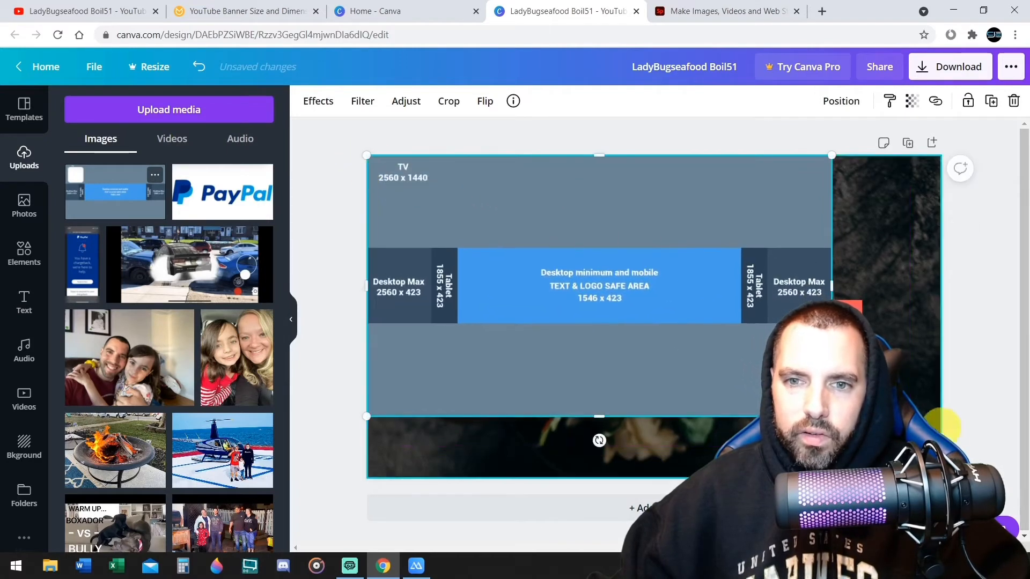
drag(832, 416, 941, 478)
click(700, 194)
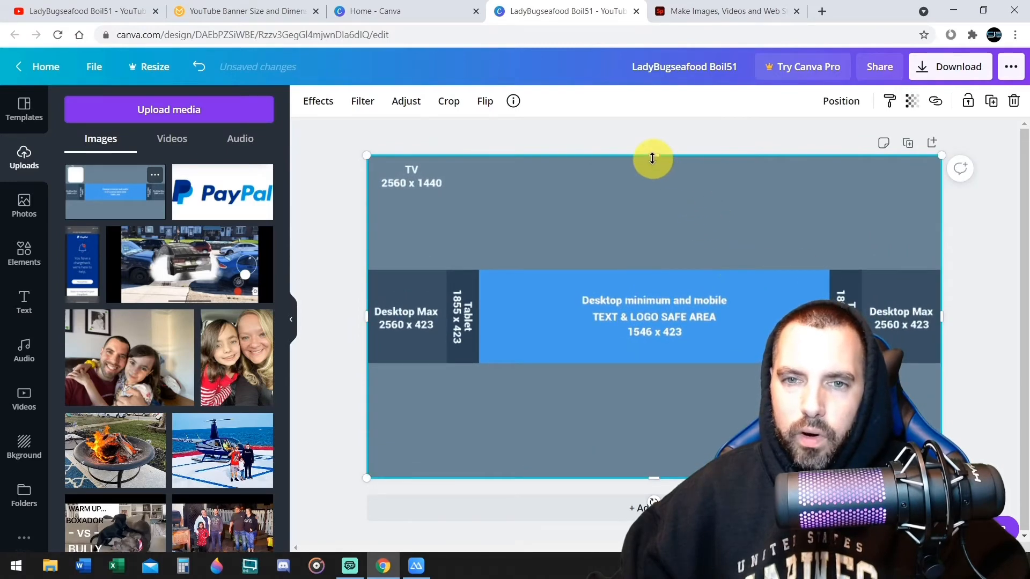
drag(653, 157, 670, 271)
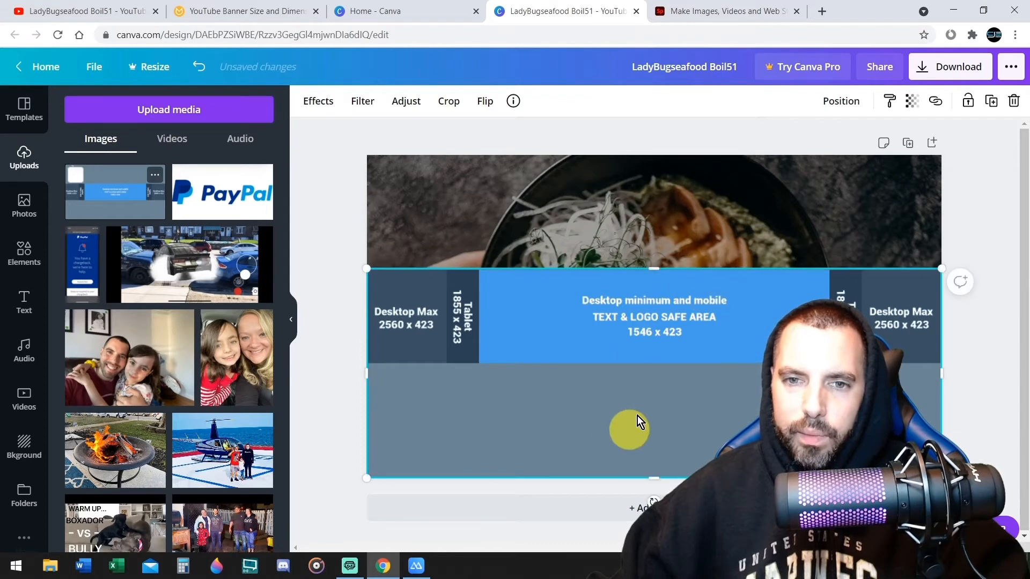
drag(653, 483, 687, 372)
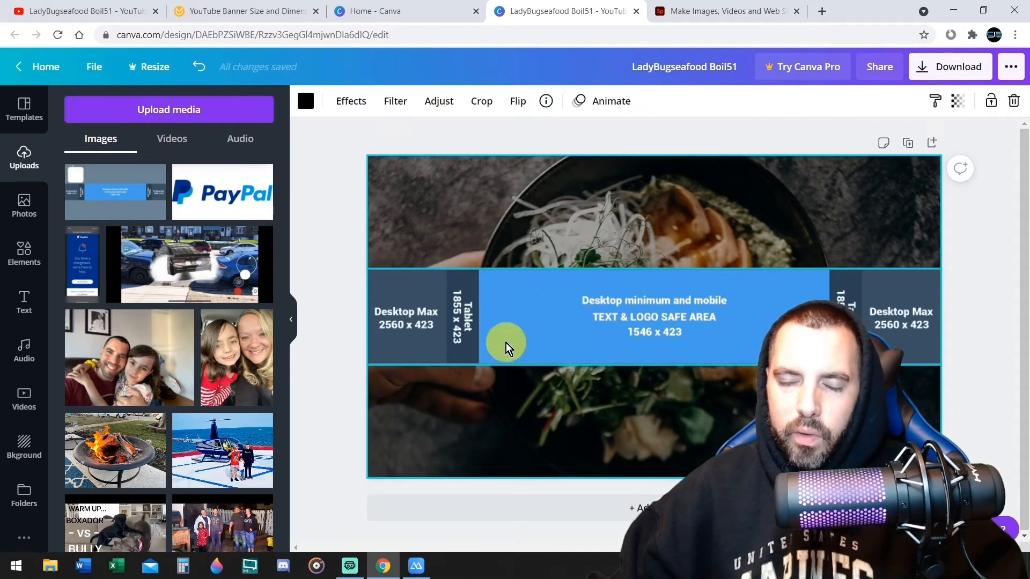
- Send the sizing guide backward until it lies behind the WELCOME TO, title and subtitle boxes
click(679, 311)
right_click(773, 307)
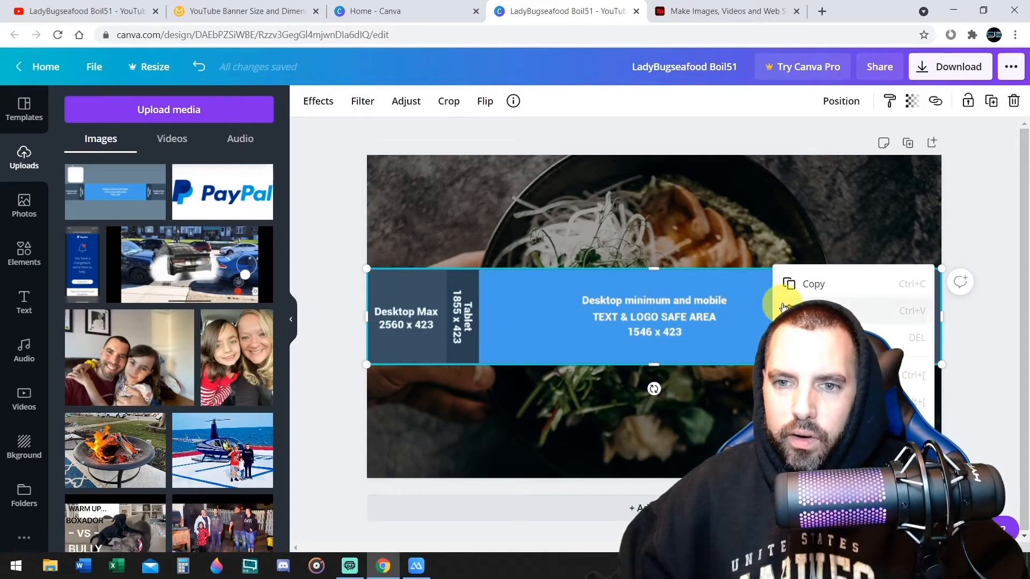
click(784, 310)
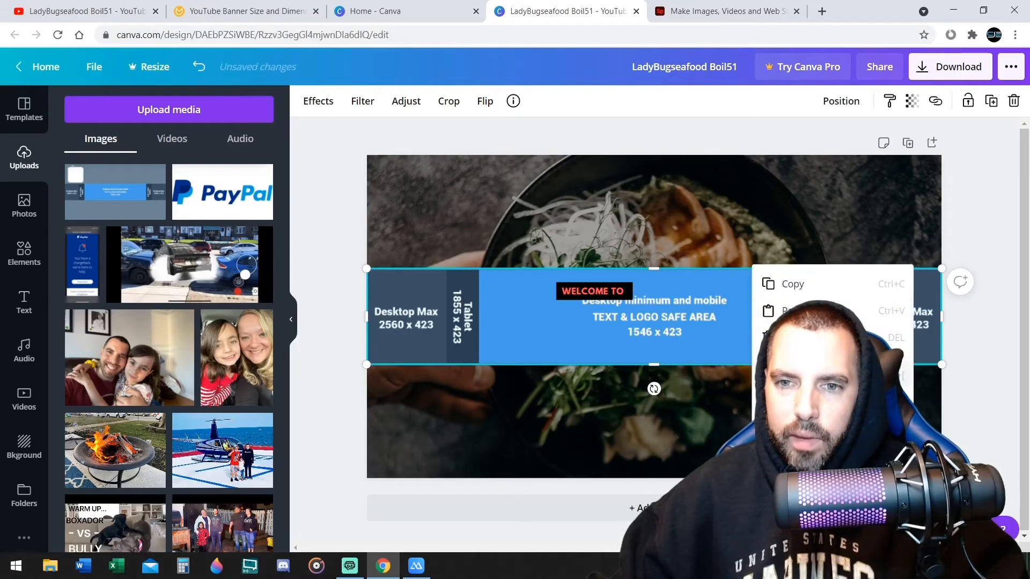
click(757, 310)
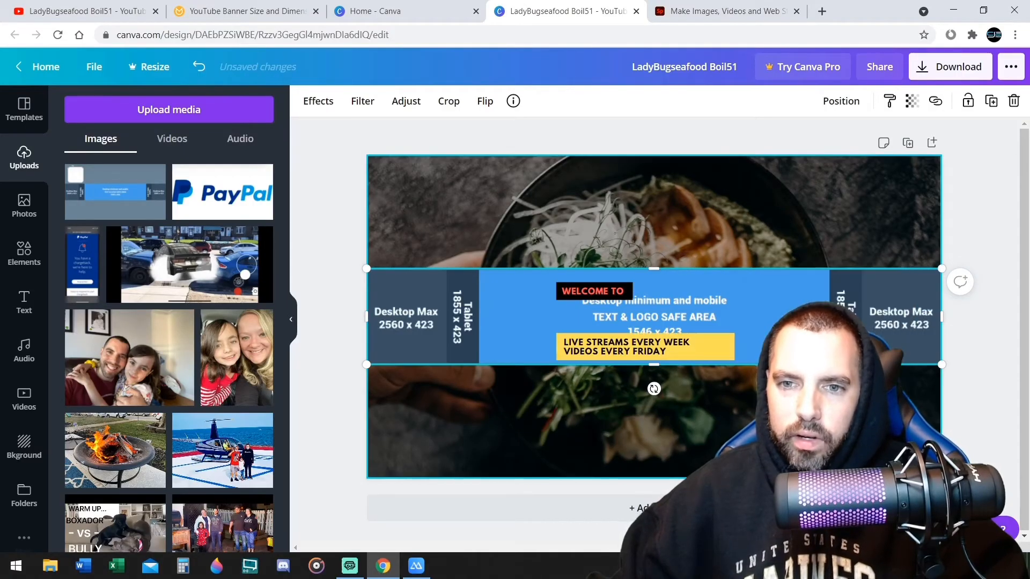
right_click(783, 315)
click(660, 434)
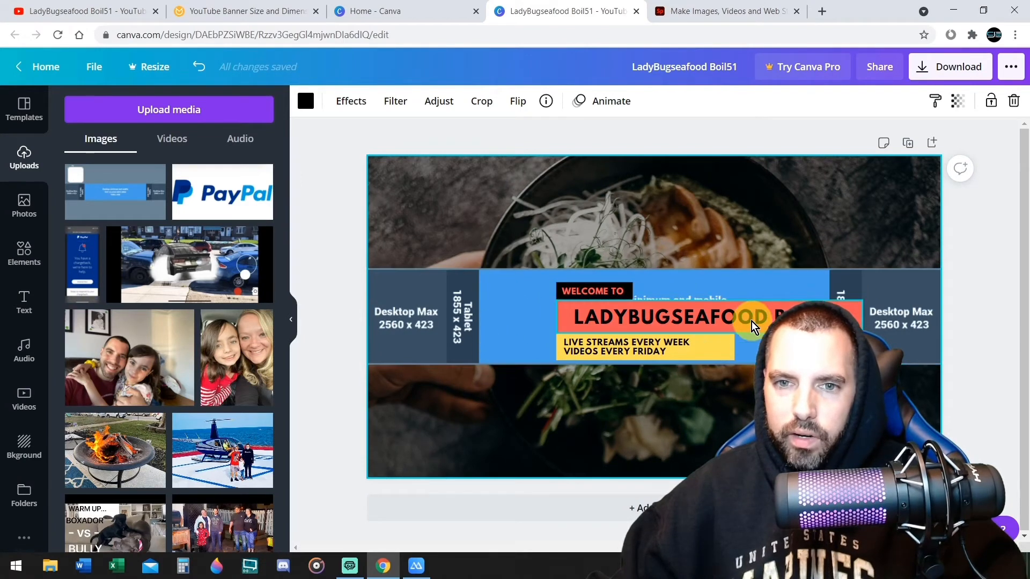
- Arrange WELCOME TO in the safe area's upper-left corner, with the title and an enlarged subtitle box stacked below it inside the blue area
drag(715, 313, 700, 363)
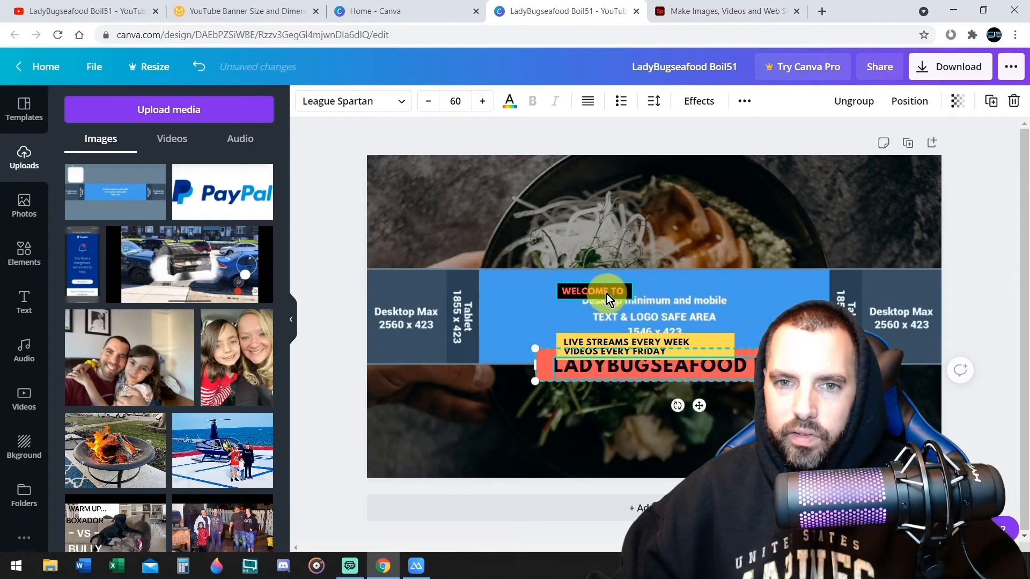
drag(607, 294, 510, 280)
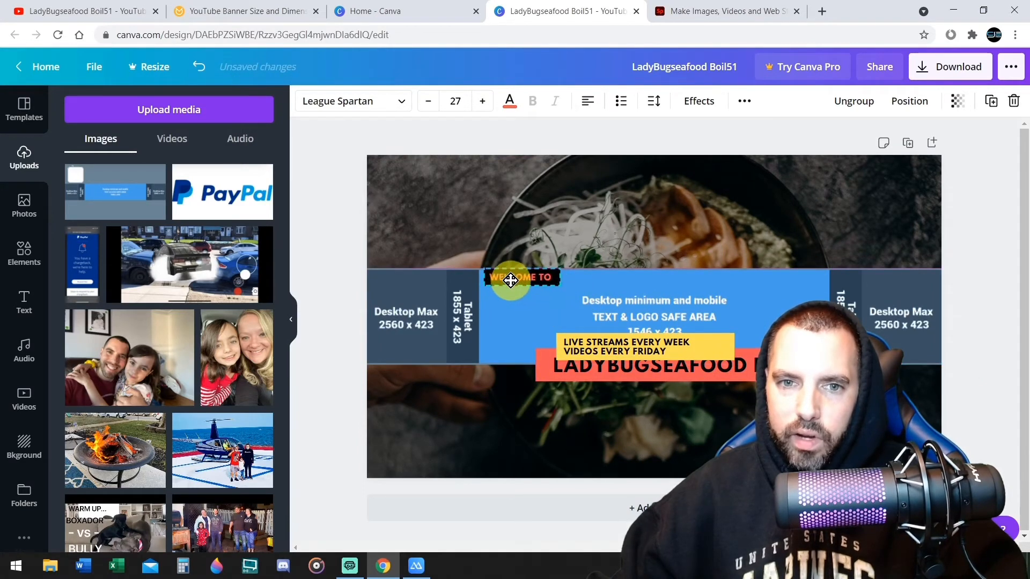
click(666, 349)
drag(666, 349, 642, 307)
click(668, 371)
drag(667, 420, 797, 356)
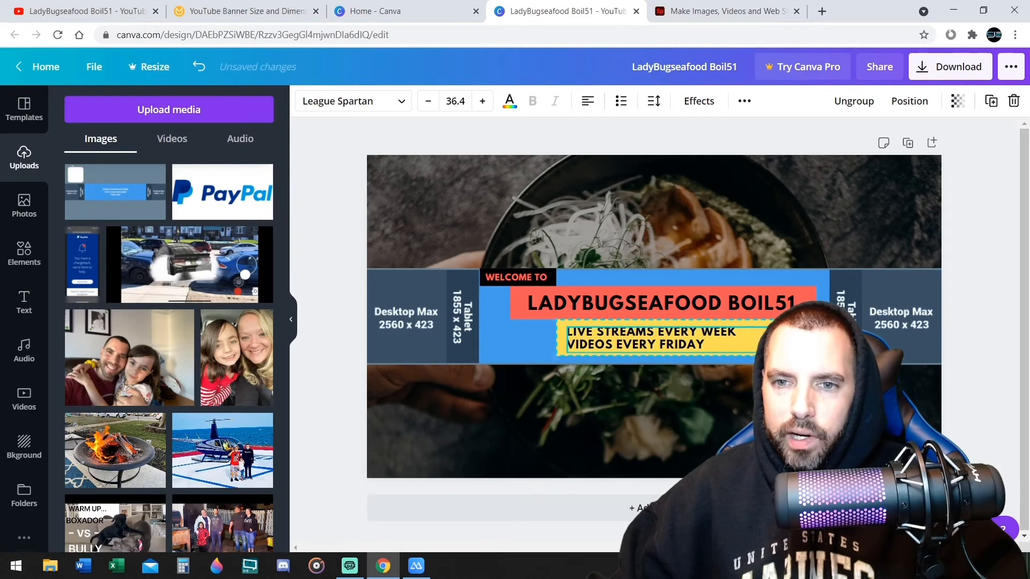
- Centre the subtitle text within its yellow box
click(773, 317)
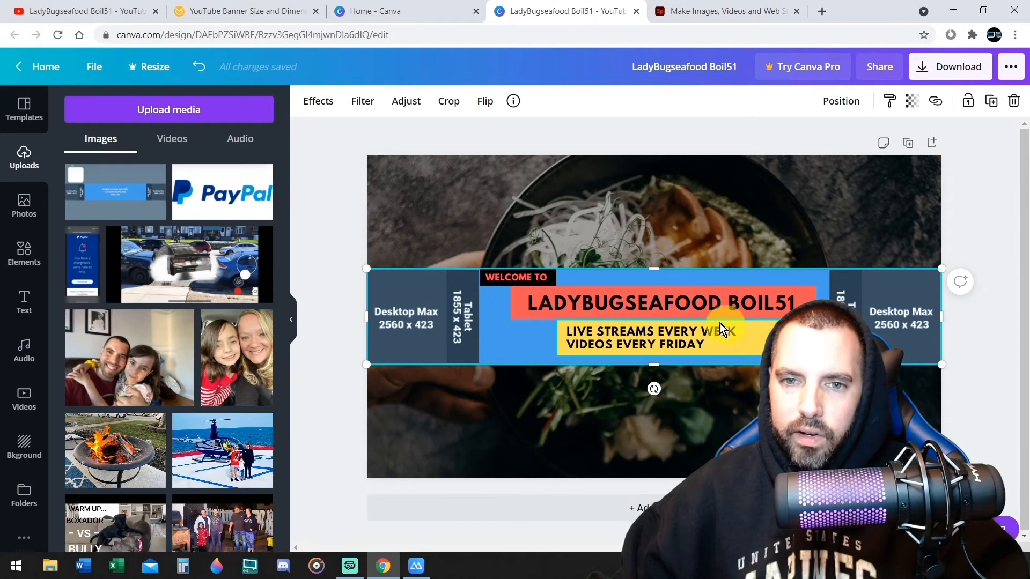
click(708, 310)
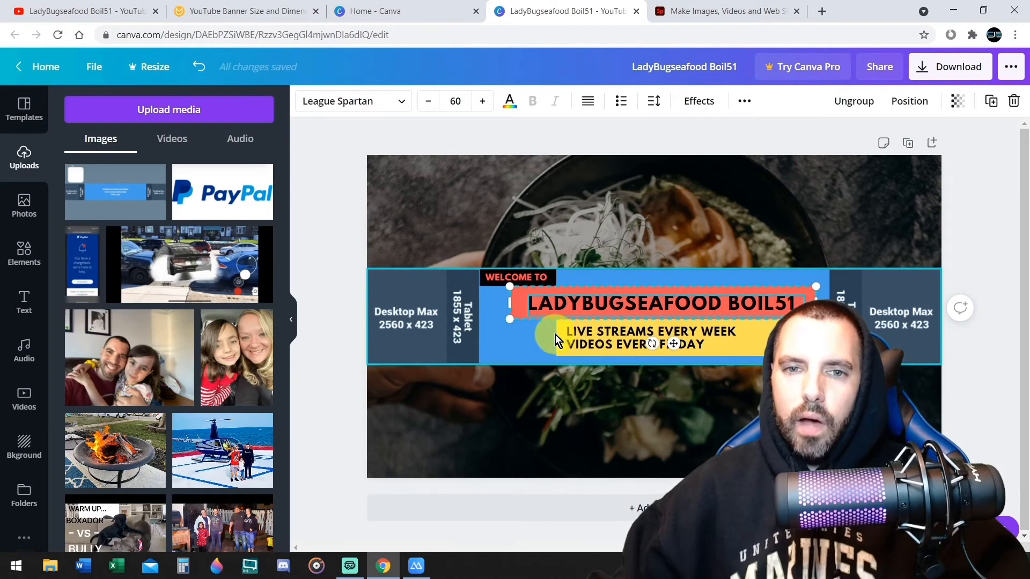
click(536, 340)
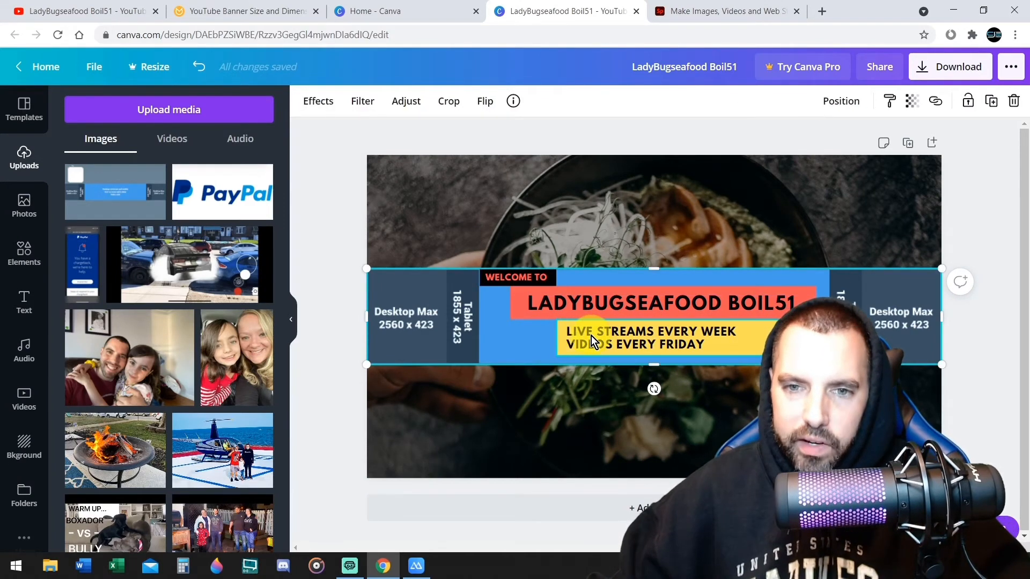
- Set the WELCOME TO text to Bangers at size 47 and shift the title and subtitle boxes down to fit beneath it
click(545, 277)
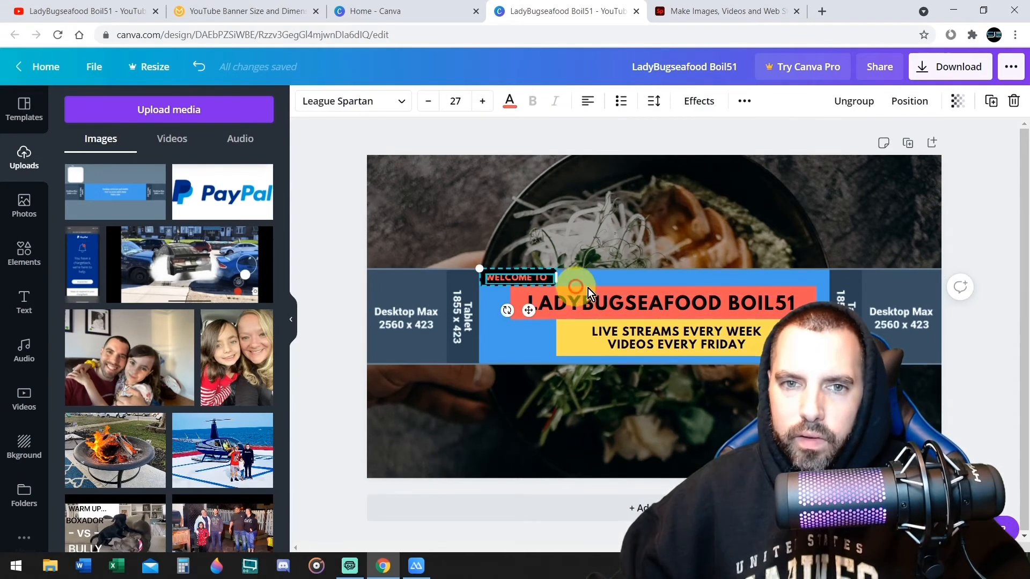
click(400, 102)
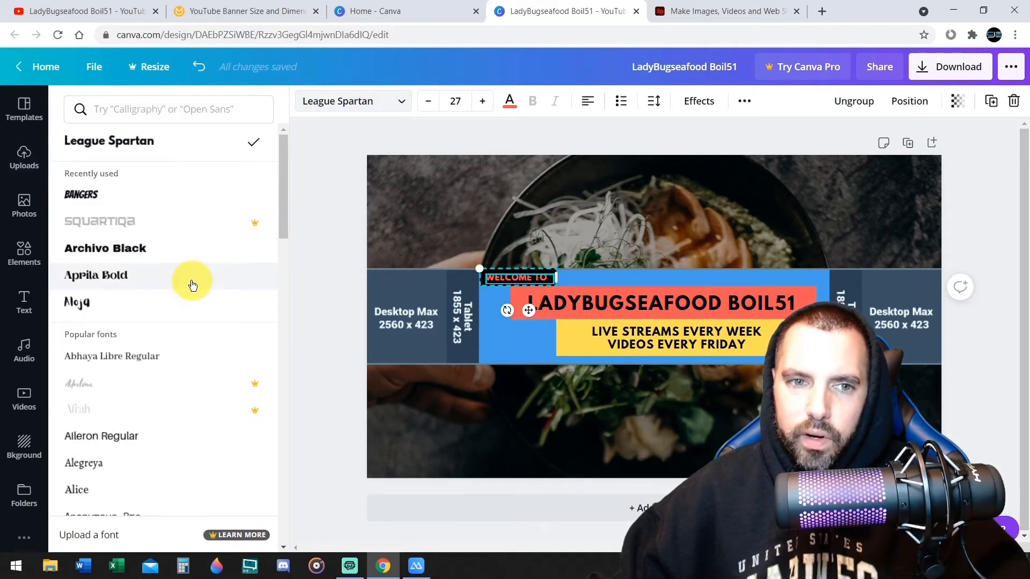
click(710, 330)
drag(862, 310, 911, 306)
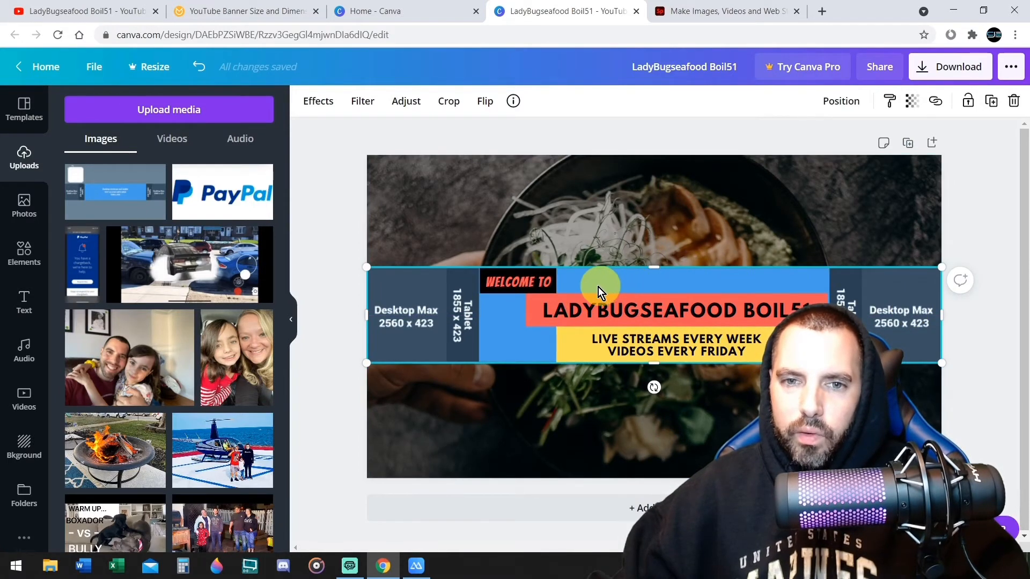
click(539, 286)
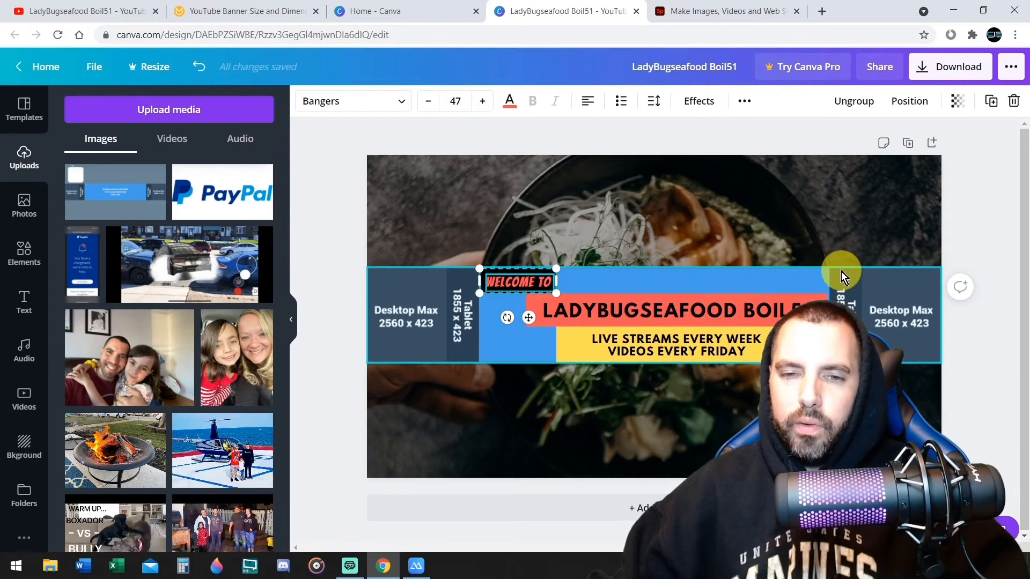
- Delete the sizing guide from the page and download the finished banner as a PNG
click(812, 344)
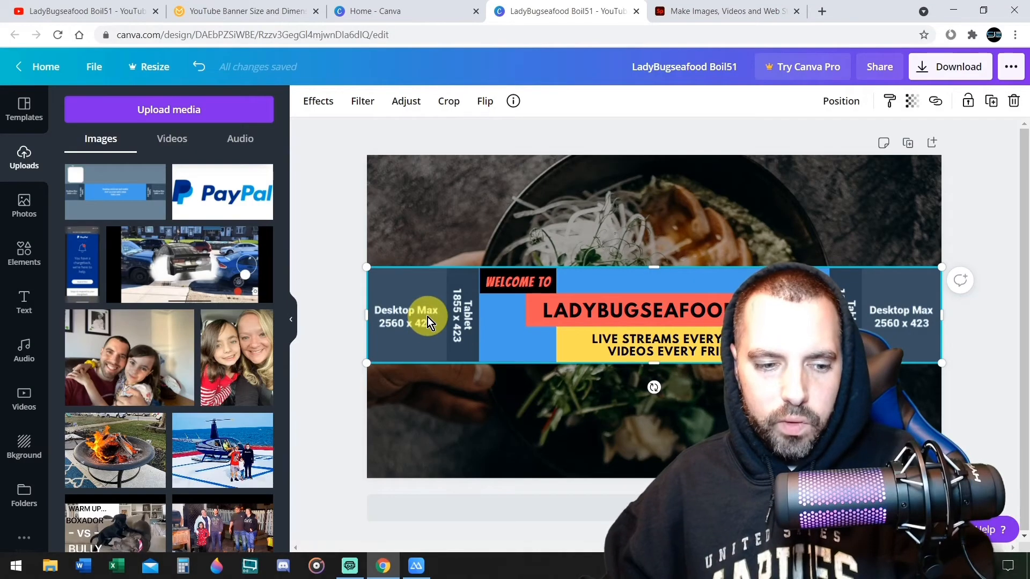
key(Delete)
click(914, 299)
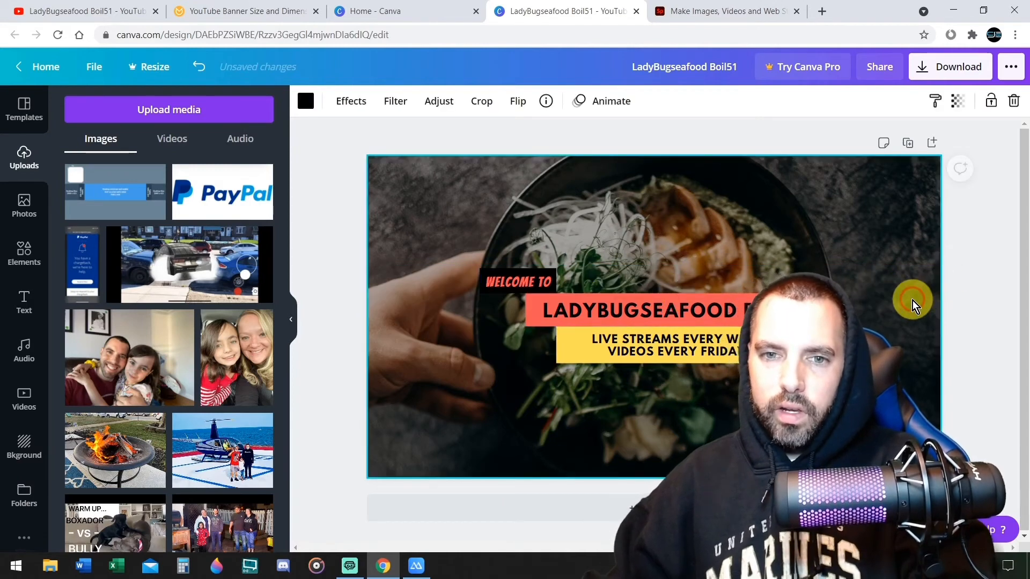
click(957, 68)
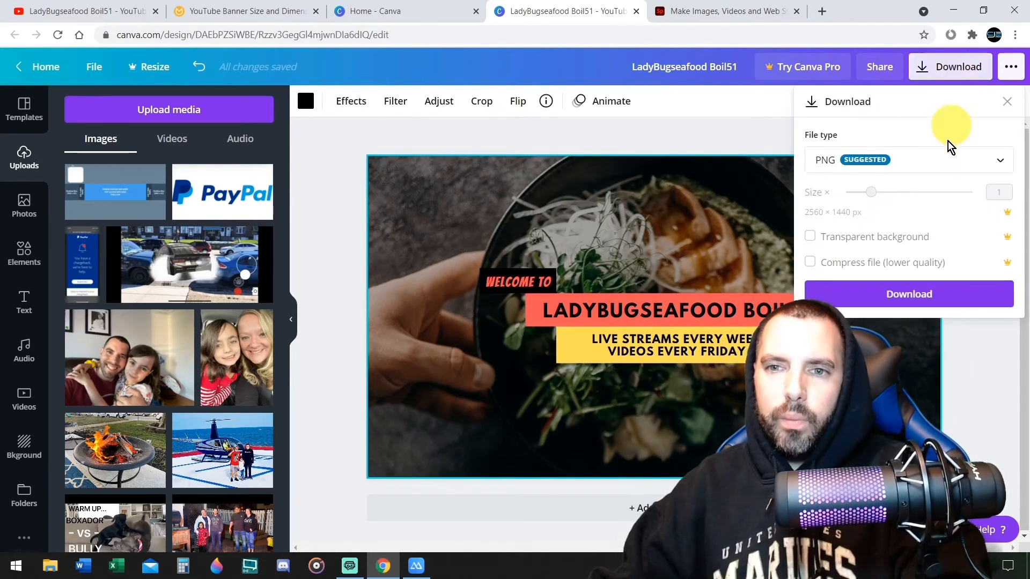
click(912, 306)
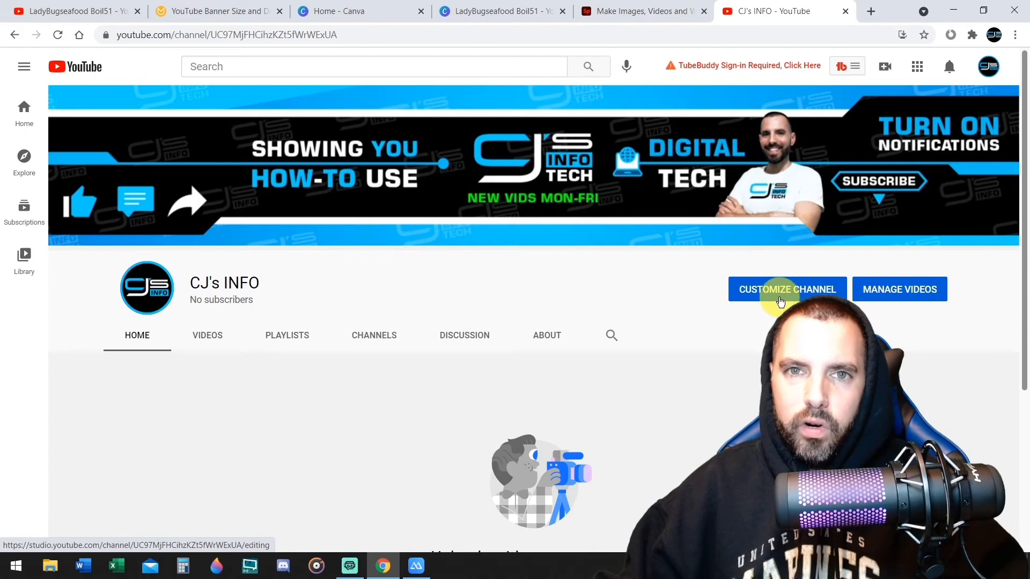
- Open the YouTube channel's branding customization and upload LadyBugseafood Boil51 from Downloads as the banner image
click(784, 296)
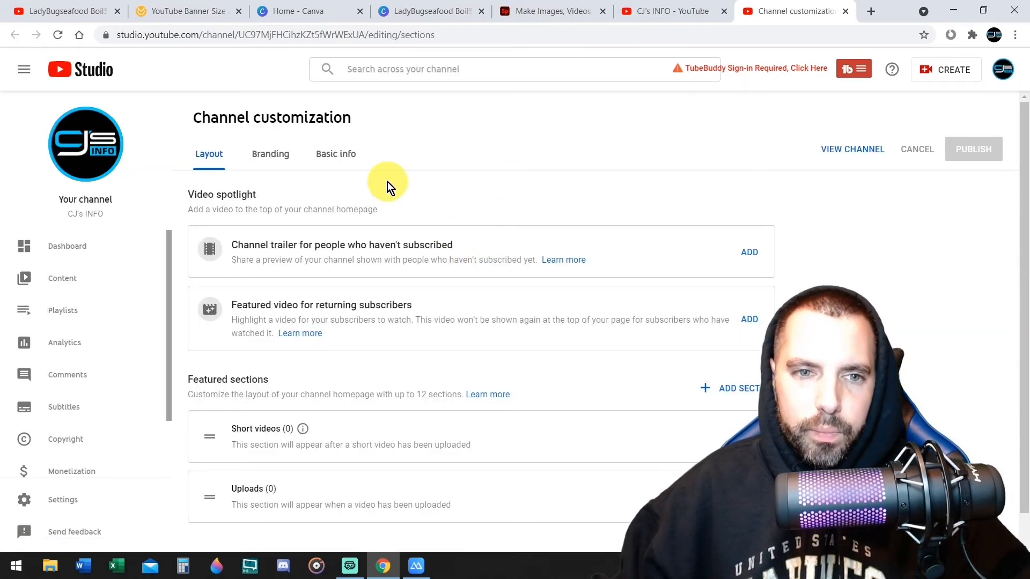
click(269, 162)
click(417, 304)
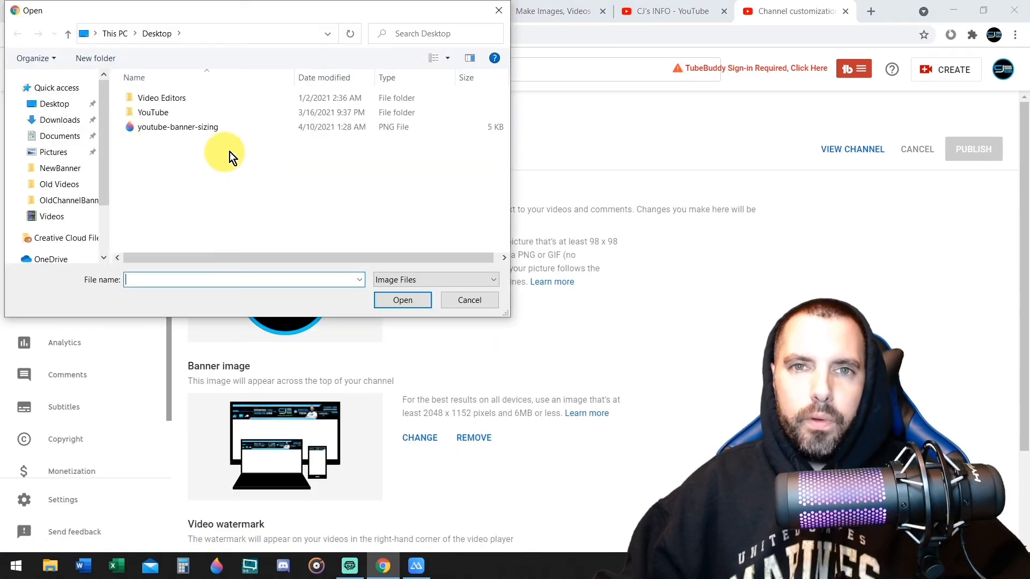
click(63, 121)
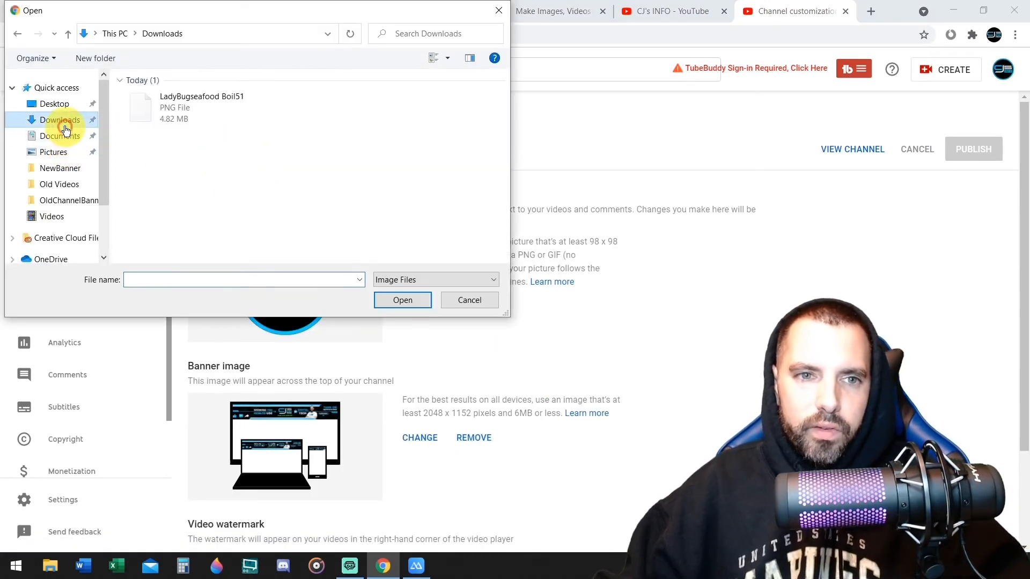
double_click(231, 110)
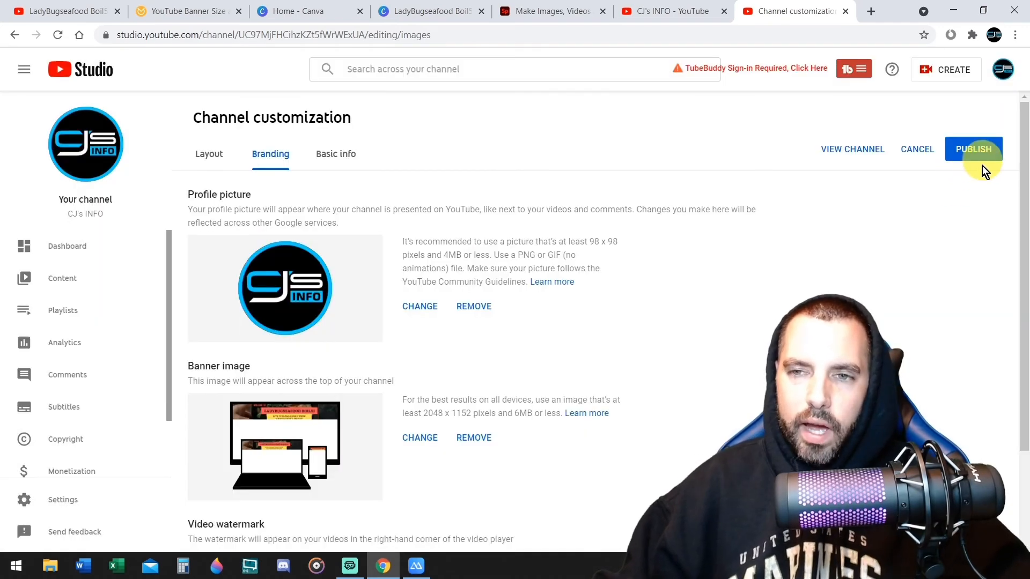
- Publish the branding change and view the channel page with the side navigation collapsed
click(979, 163)
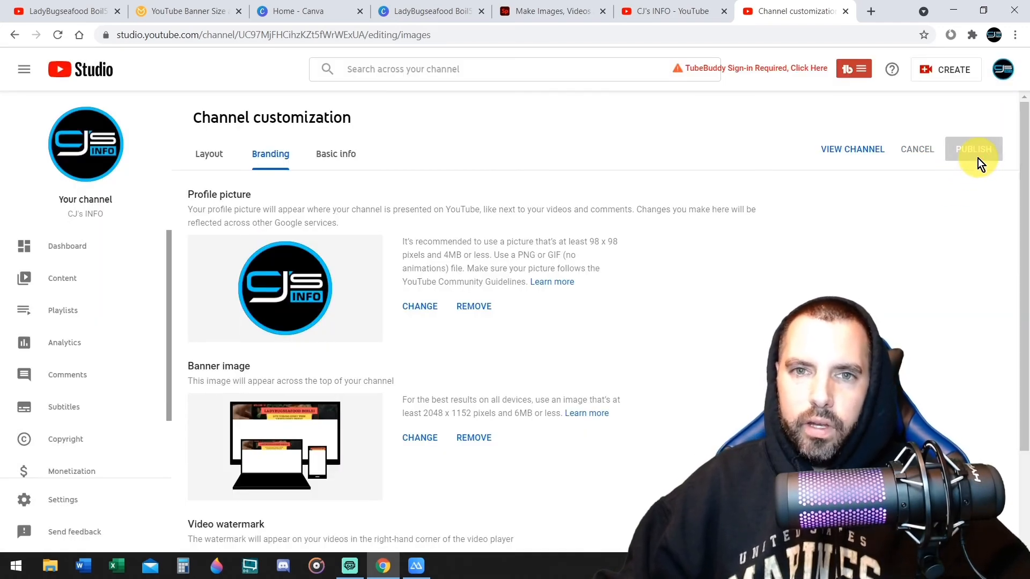
click(846, 149)
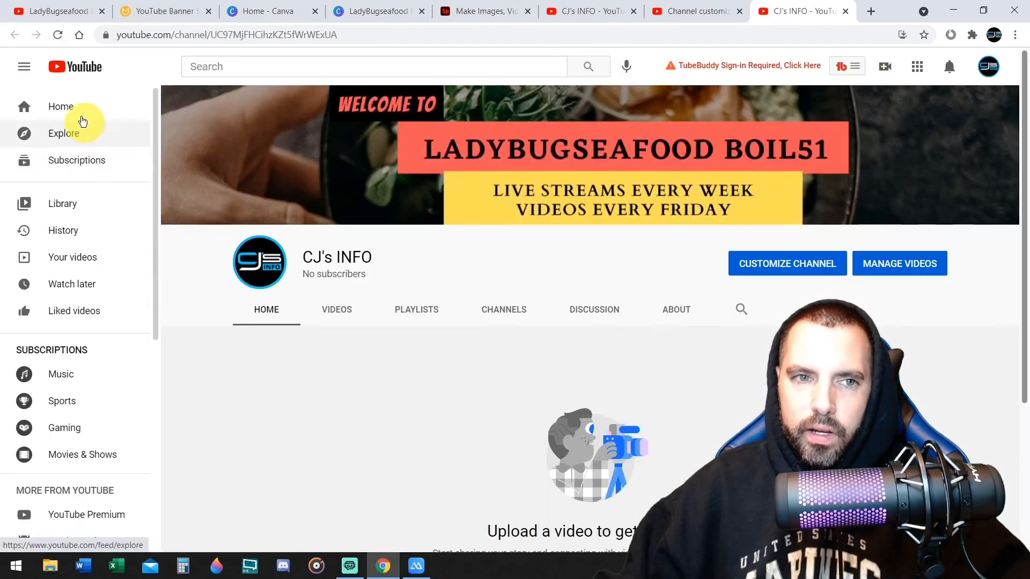
click(23, 68)
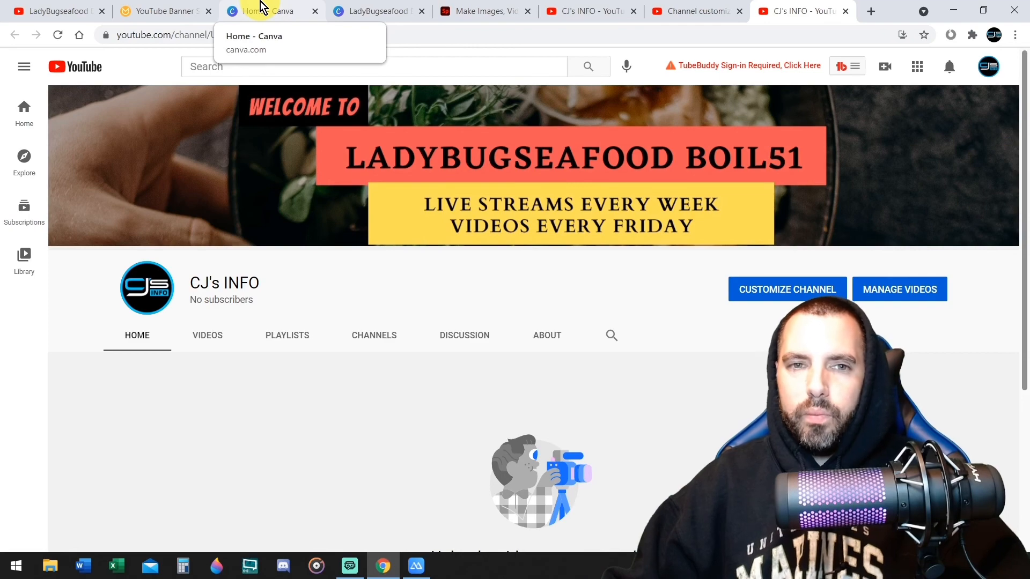
- Show the channel page full screen and draw a red rectangle around the banner's text area
key(F11)
key(F12)
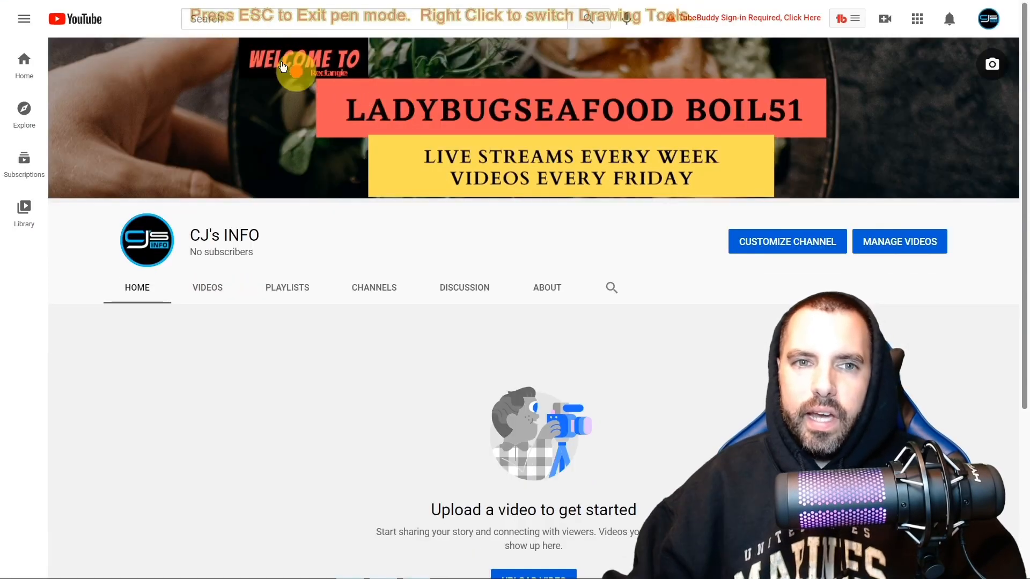
mouse_move(233, 30)
mouse_down()
mouse_move(278, 124)
mouse_move(456, 190)
mouse_move(864, 202)
mouse_move(842, 202)
mouse_up()
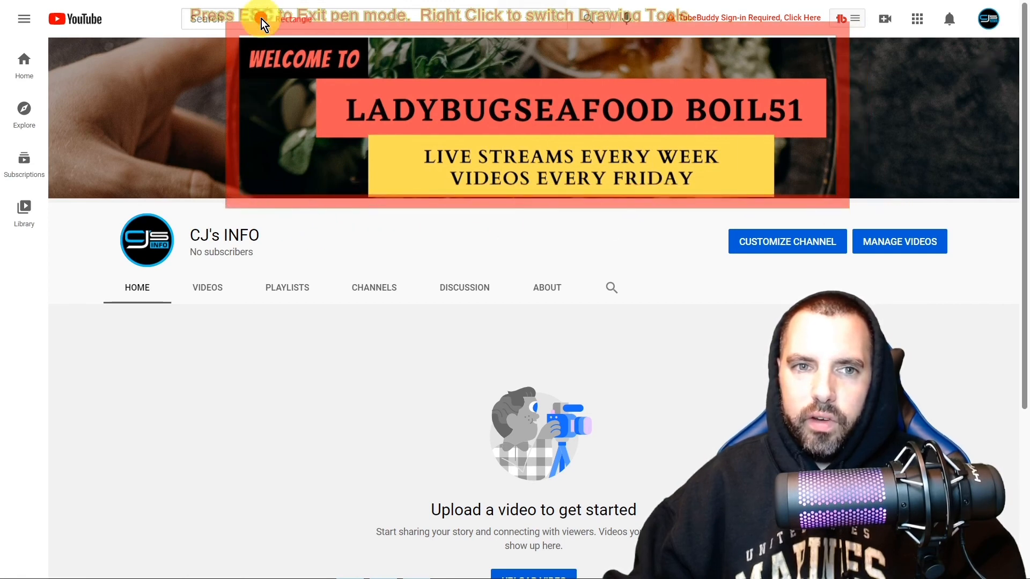